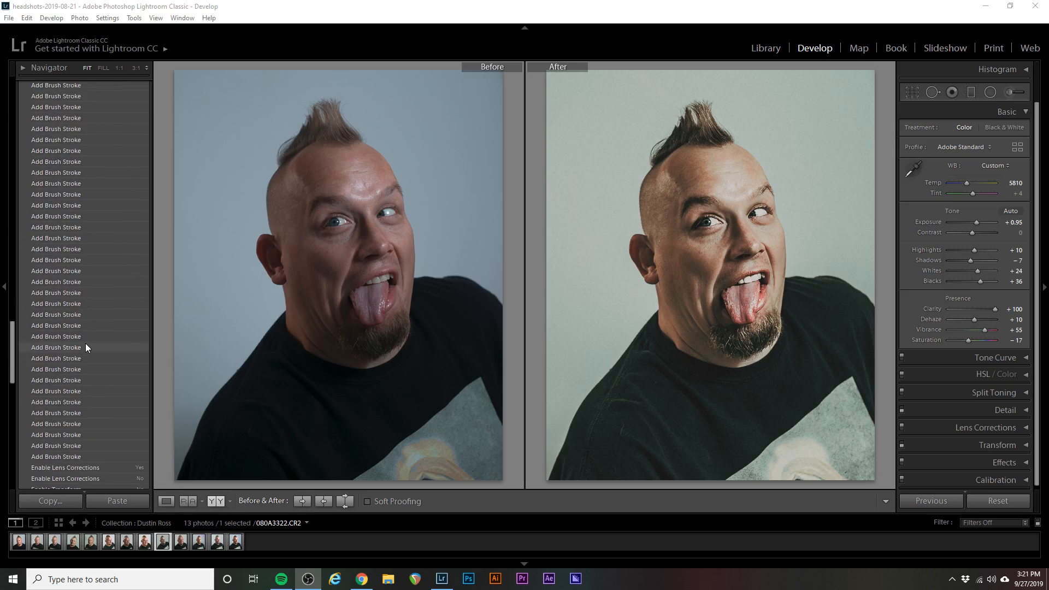
Revert the photo to its latest Crop Rectangle history state, before the presets and brush strokes, and show it alone in Loupe view
scroll(81, 344, down, 5)
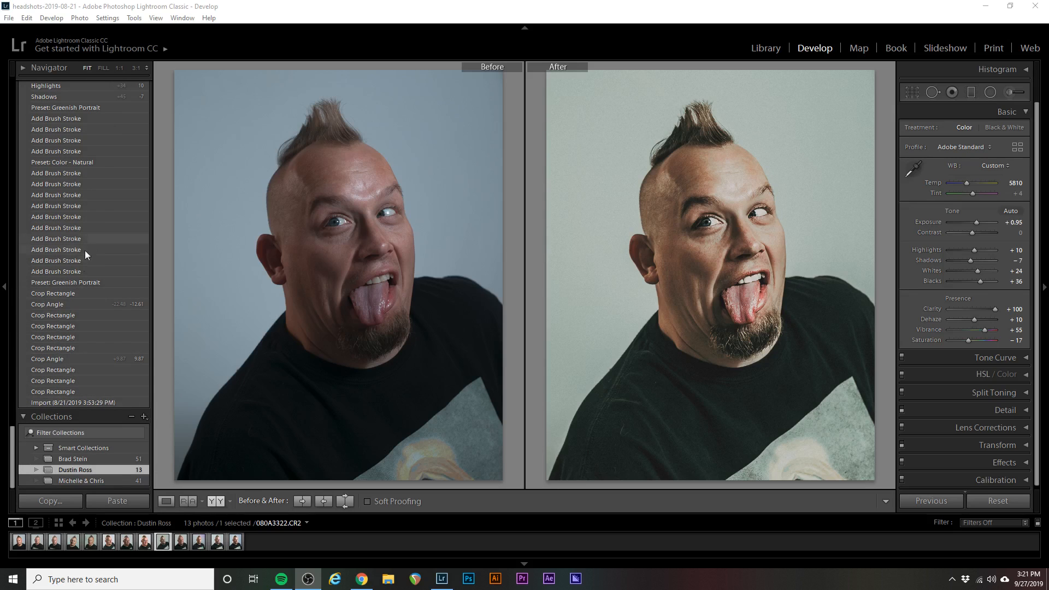
click(71, 294)
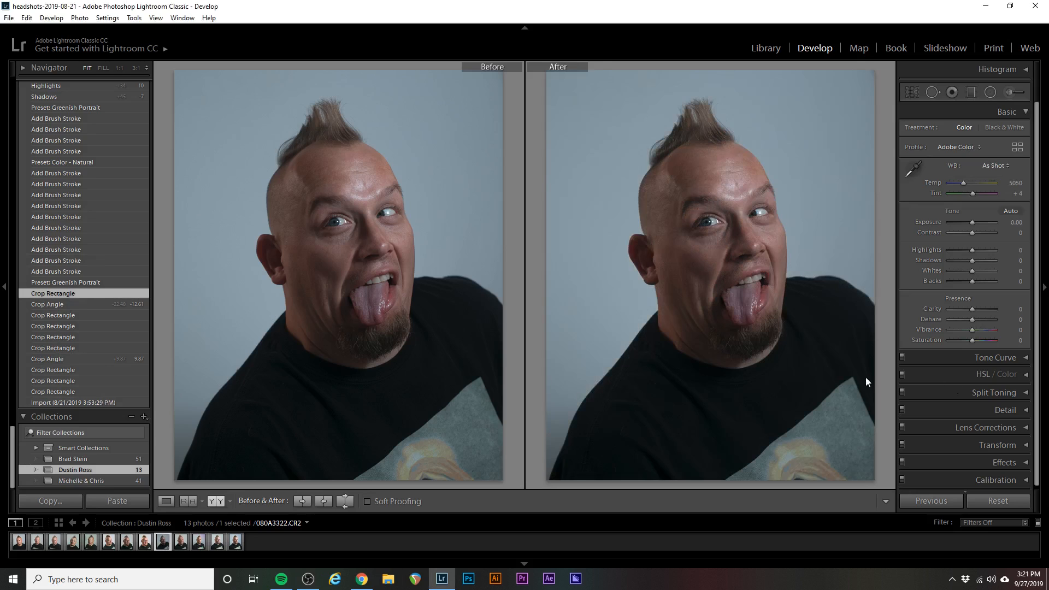
click(166, 501)
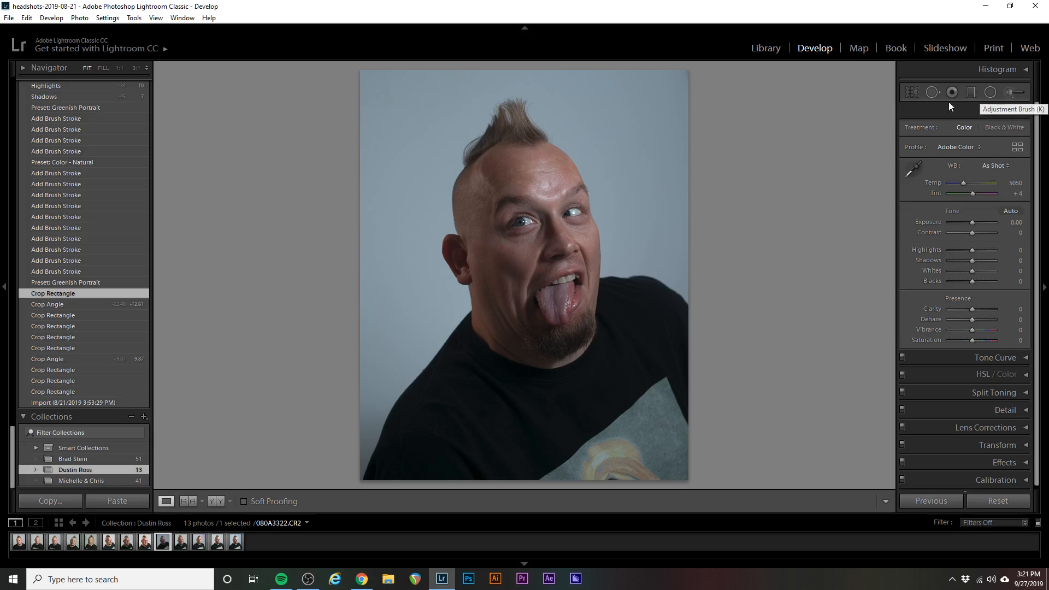
Restore the fully edited portrait by returning to the most recent clarity adjustment in the history
scroll(82, 307, up, 10)
scroll(78, 301, up, 5)
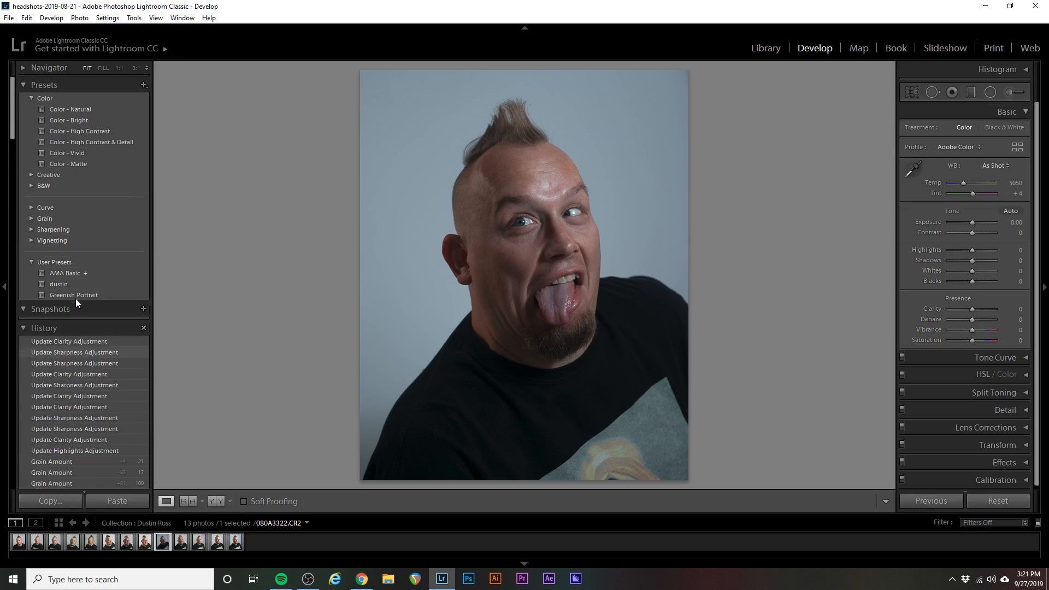
click(56, 343)
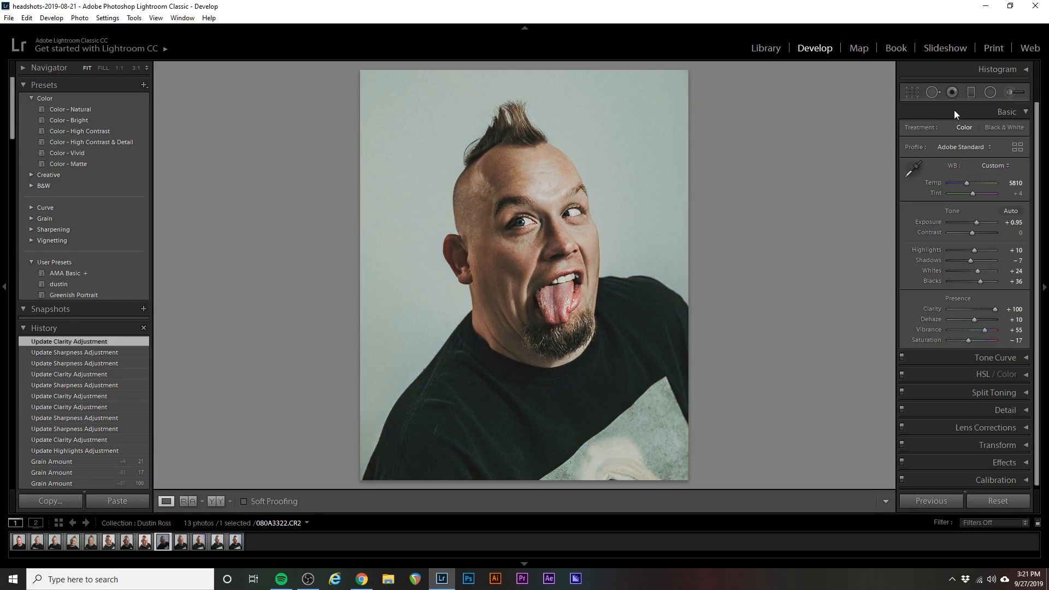
Activate the Adjustment Brush and examine the skin, facial-feature, iris and teeth masks, ending on the skin mask
click(1007, 97)
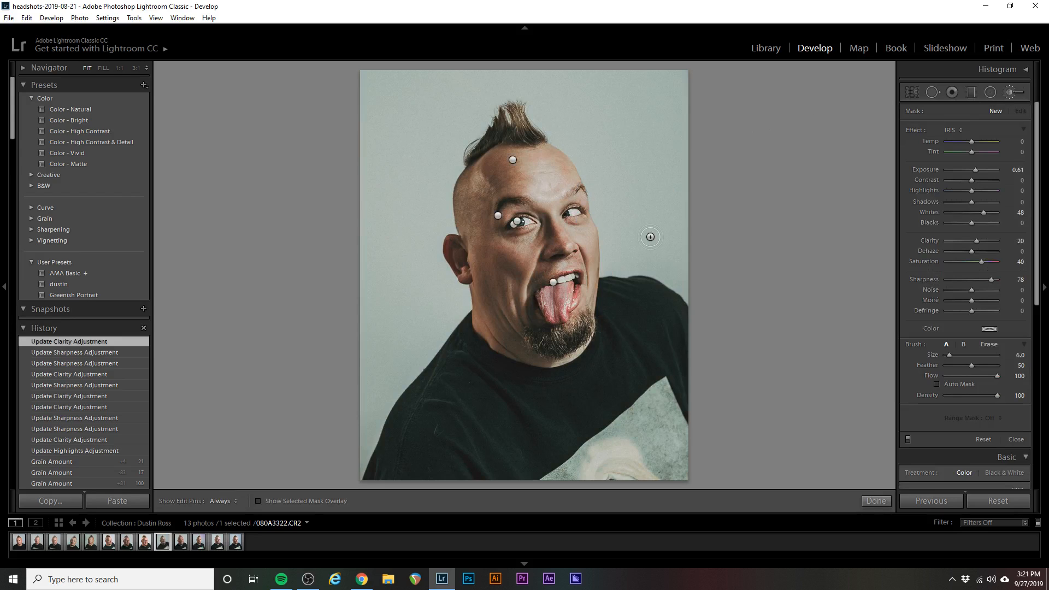
click(513, 160)
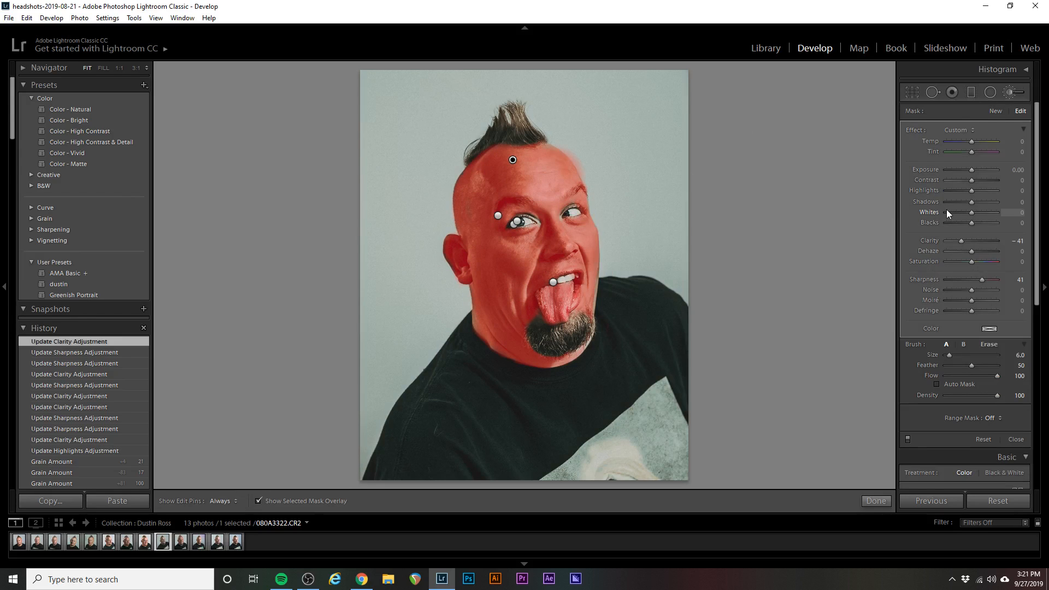
click(497, 215)
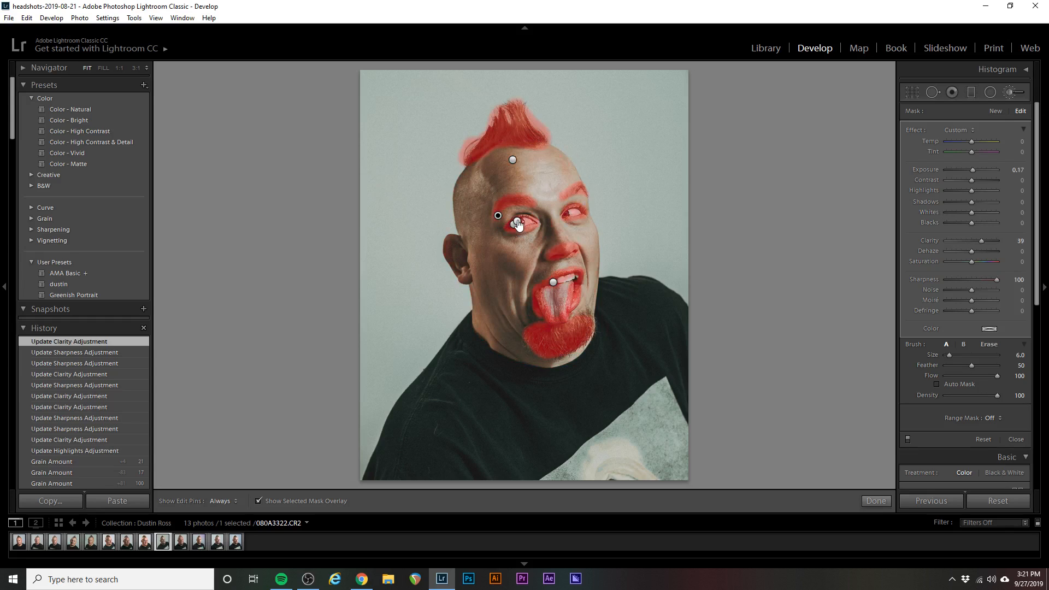
click(517, 223)
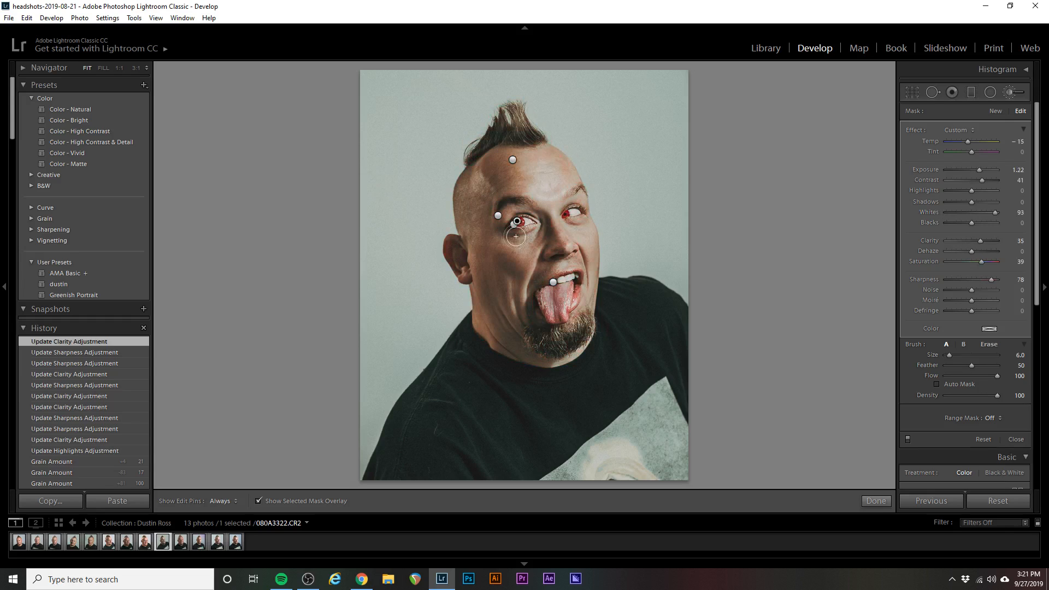
click(554, 282)
click(513, 161)
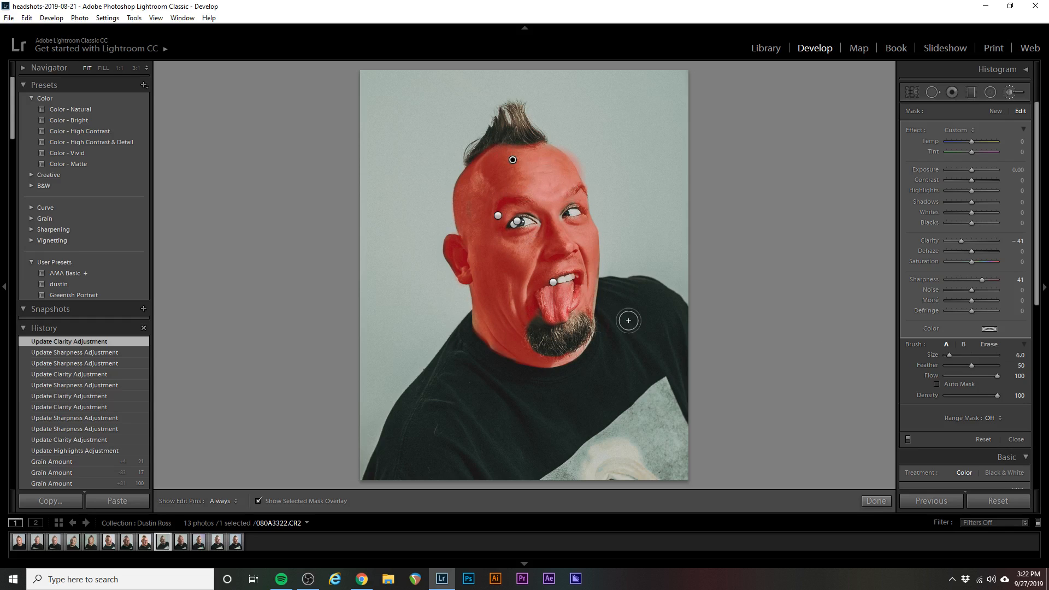
key(alt)
drag(560, 165, 532, 178)
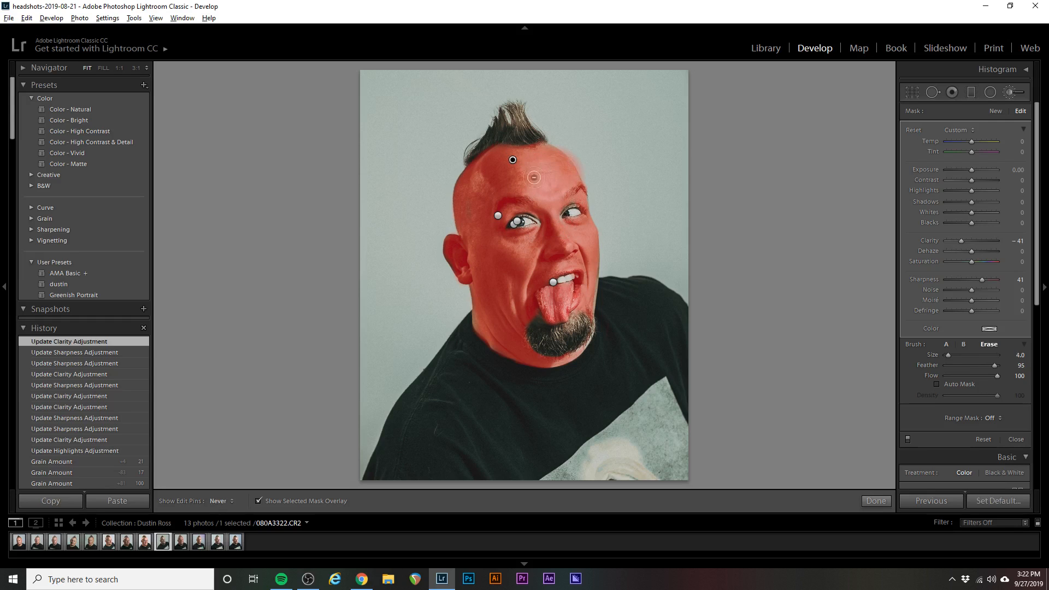
key(ctrl+z)
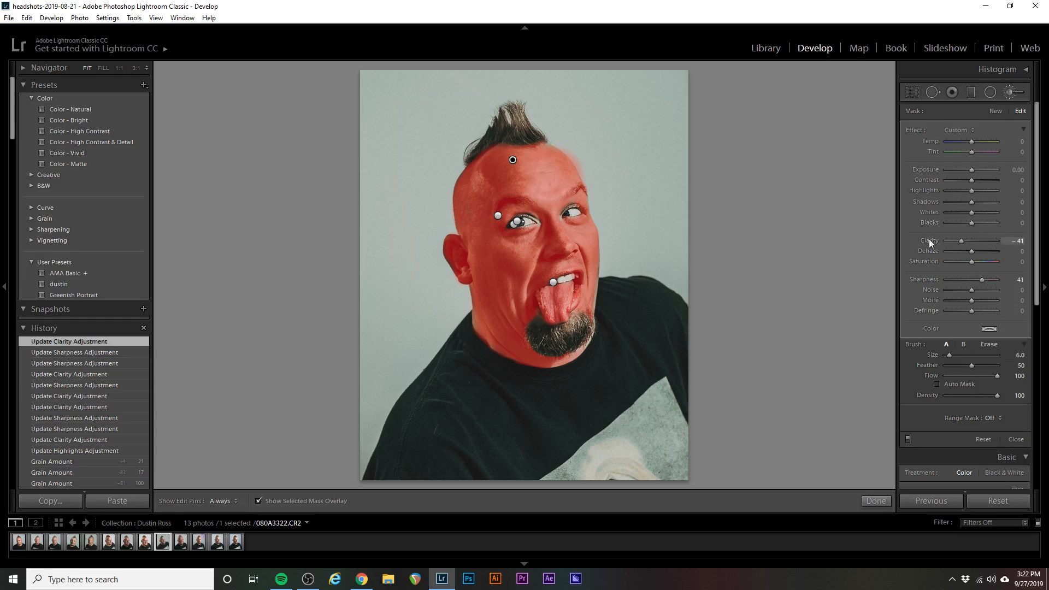
Hide the mask overlay and set the skin mask's clarity to −46
key(o)
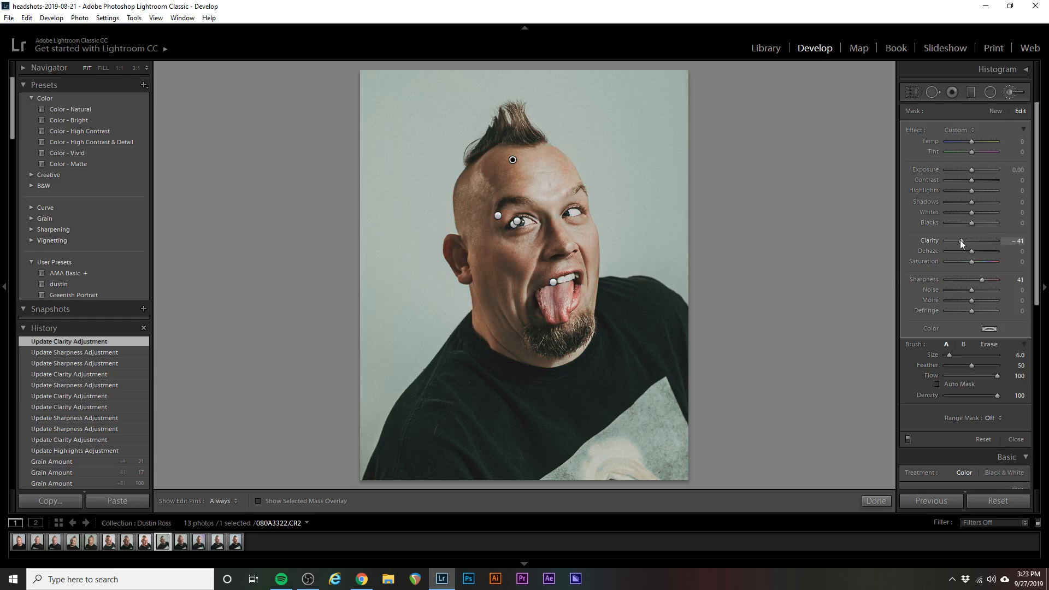
mouse_move(960, 241)
mouse_down()
mouse_move(938, 239)
mouse_move(958, 239)
mouse_up()
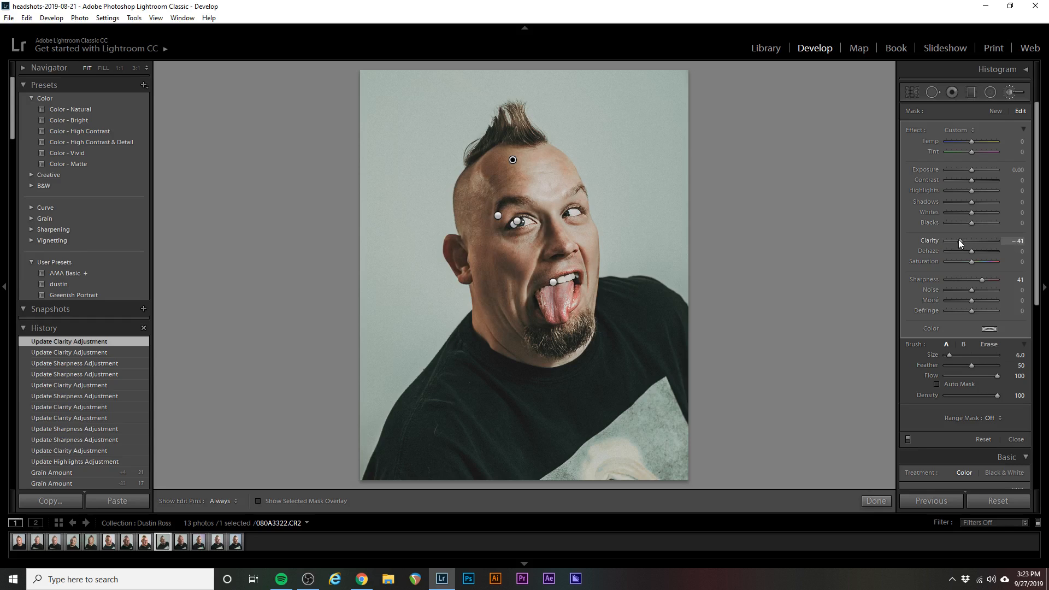
drag(959, 239, 962, 240)
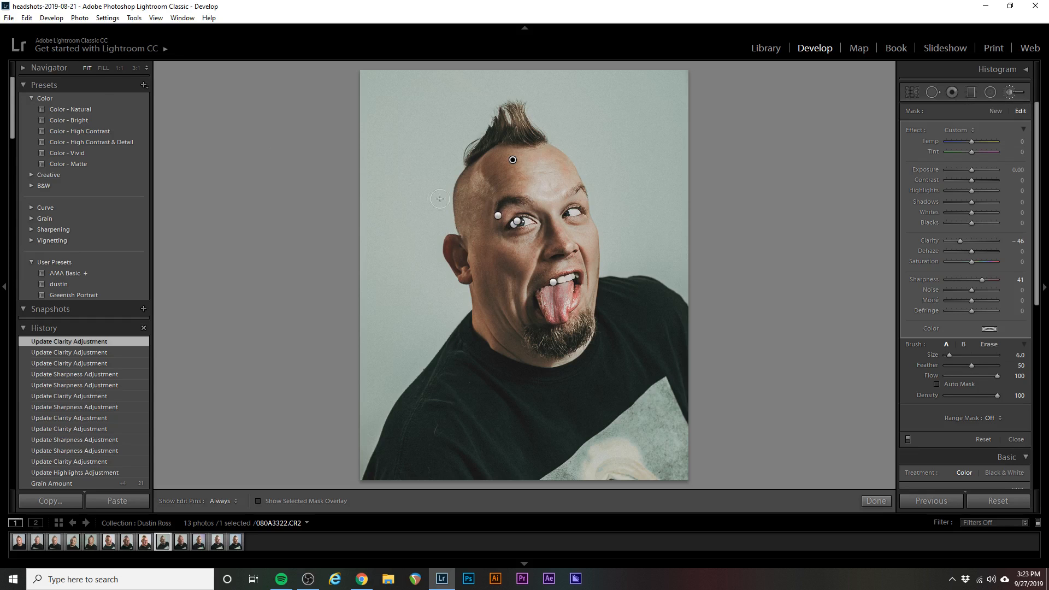
Select the mask covering the hair, eyebrows, mouth and beard, and reset its clarity and sharpness to 0
click(101, 69)
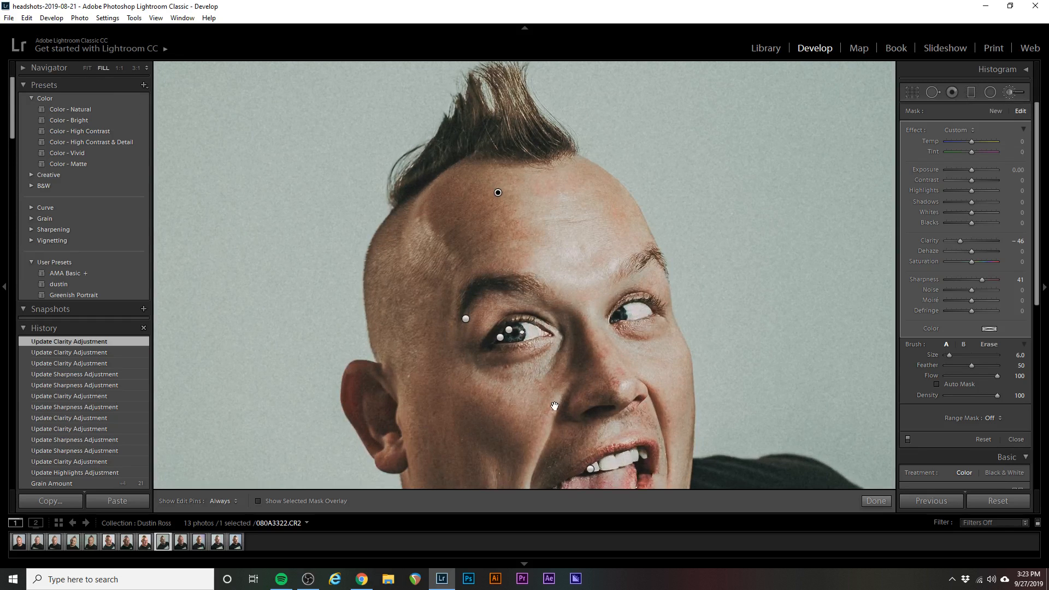
scroll(556, 384, down, 5)
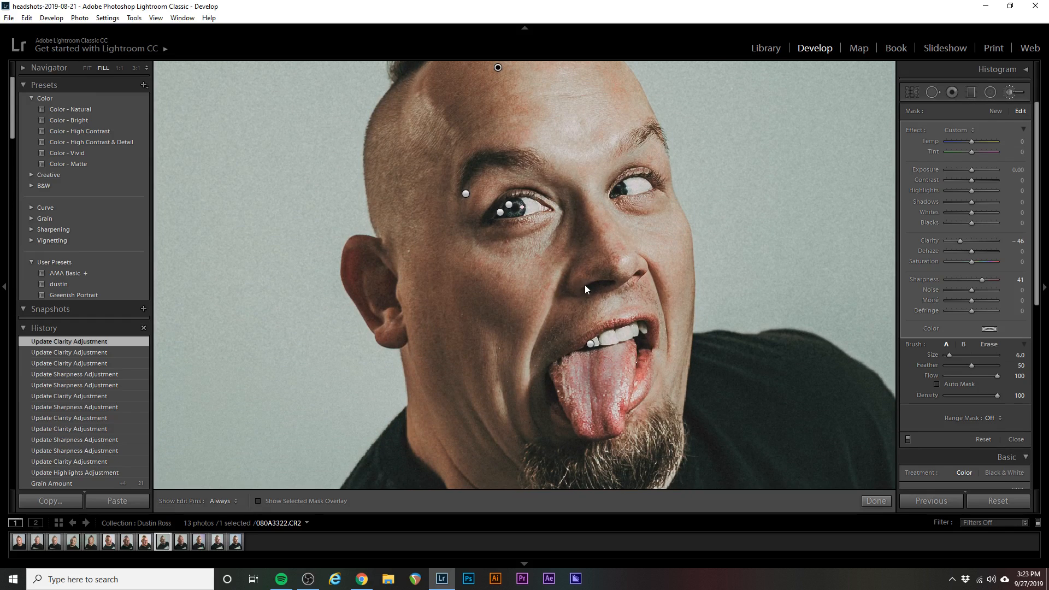
click(466, 196)
double_click(981, 241)
double_click(996, 280)
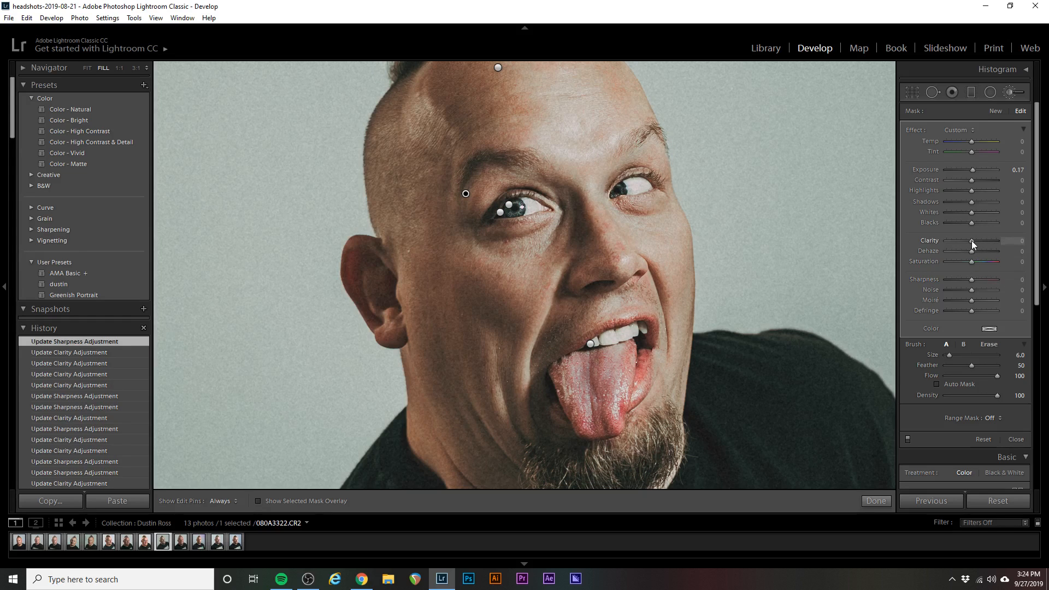
Set the hair and facial-feature mask's clarity to 39 and its sharpness to 100
drag(974, 241, 980, 246)
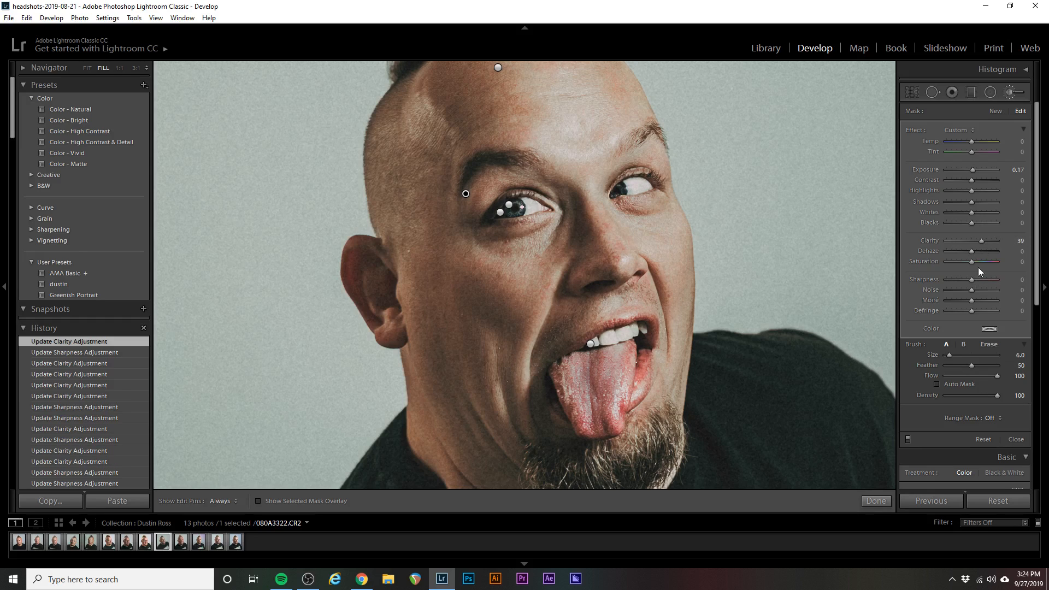
drag(974, 280, 998, 280)
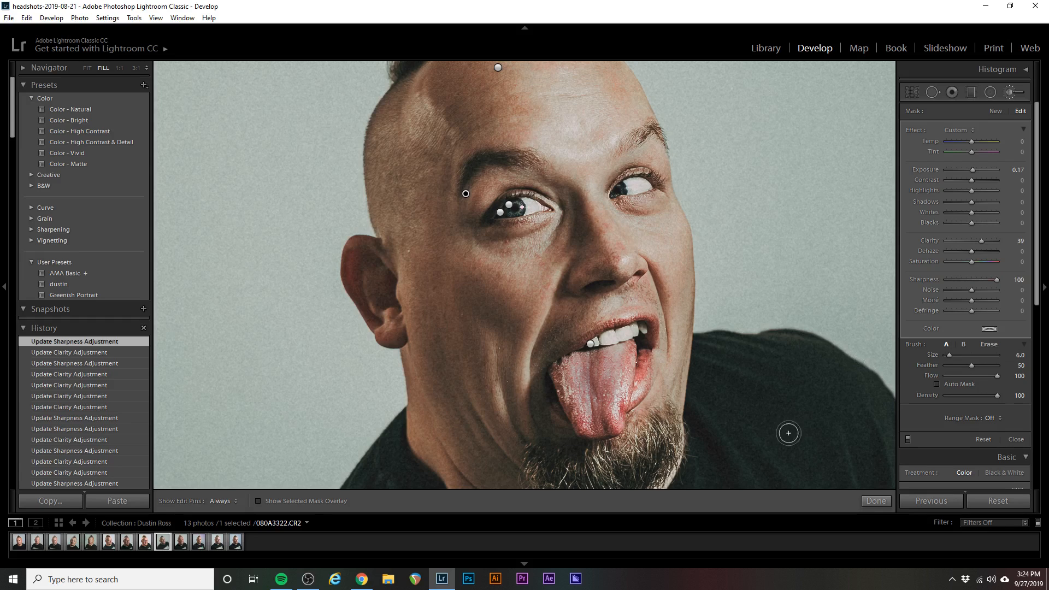
click(996, 280)
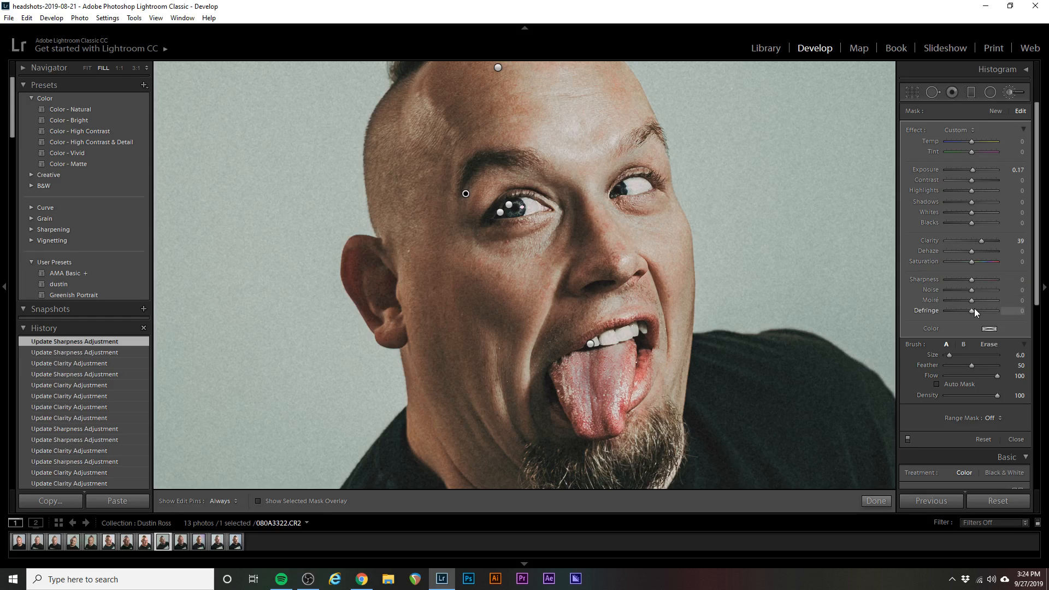
drag(972, 280, 1012, 286)
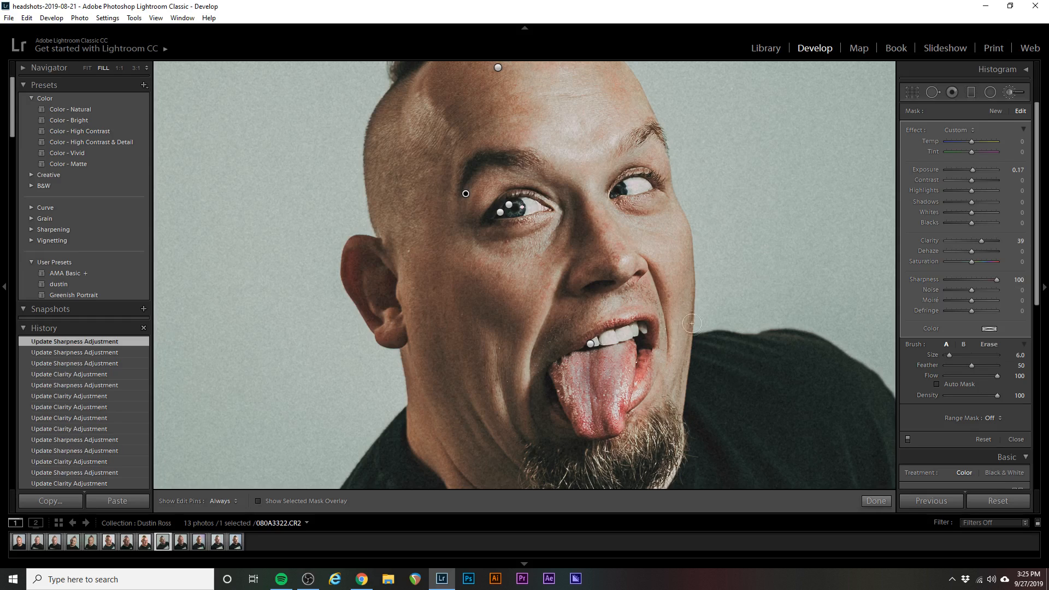
Select the eye-whites mask and examine the eyes at 1:1 before returning to the Fill view
click(501, 215)
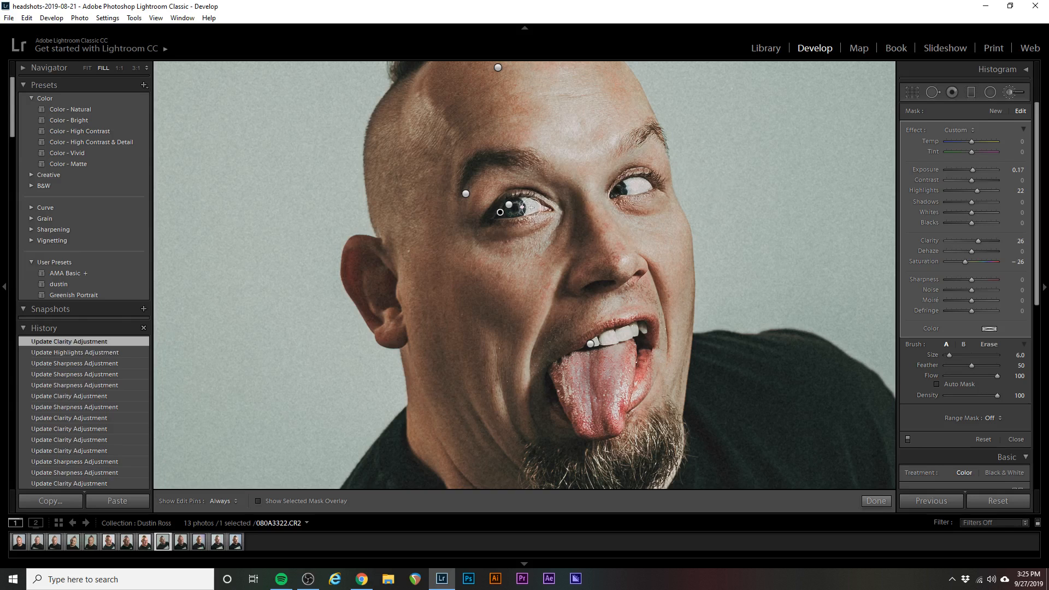
click(119, 68)
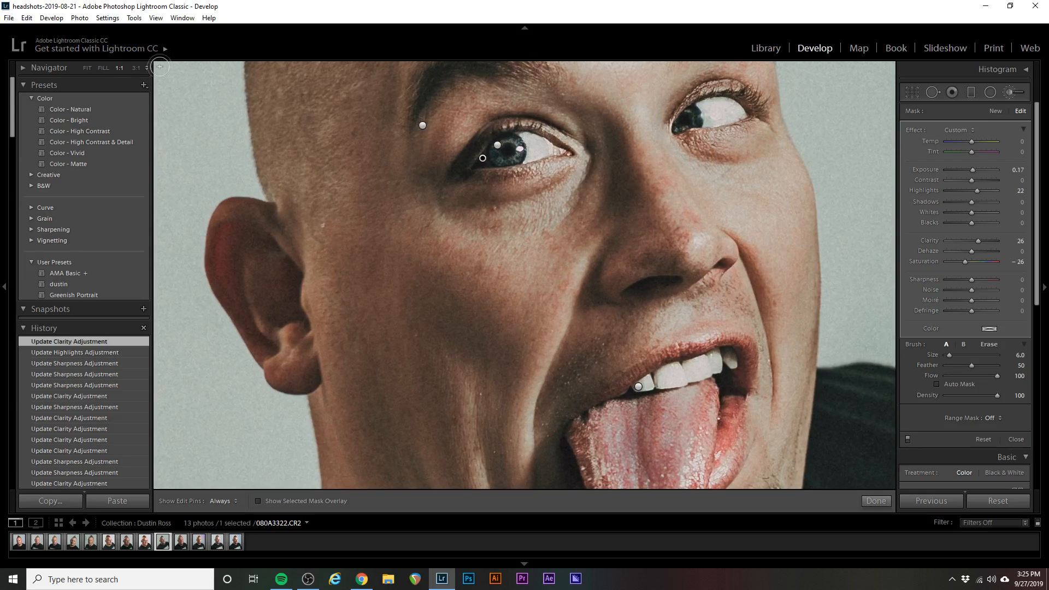
click(104, 68)
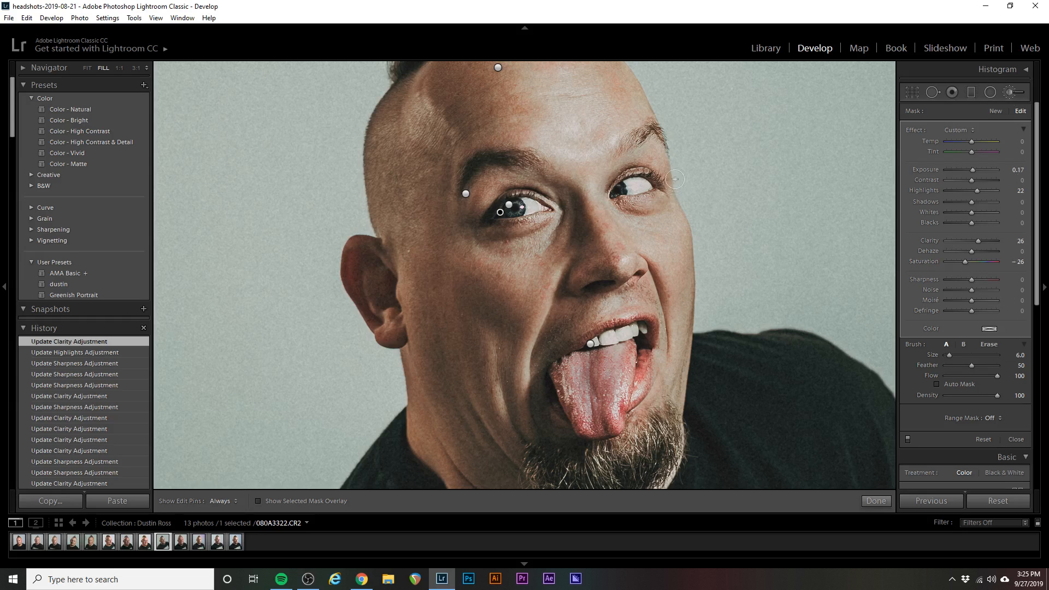
Check the teeth mask, select the iris mask, and compare the eye at 3:1 with the mask overlay on and off
click(590, 346)
click(509, 207)
key(o)
click(119, 68)
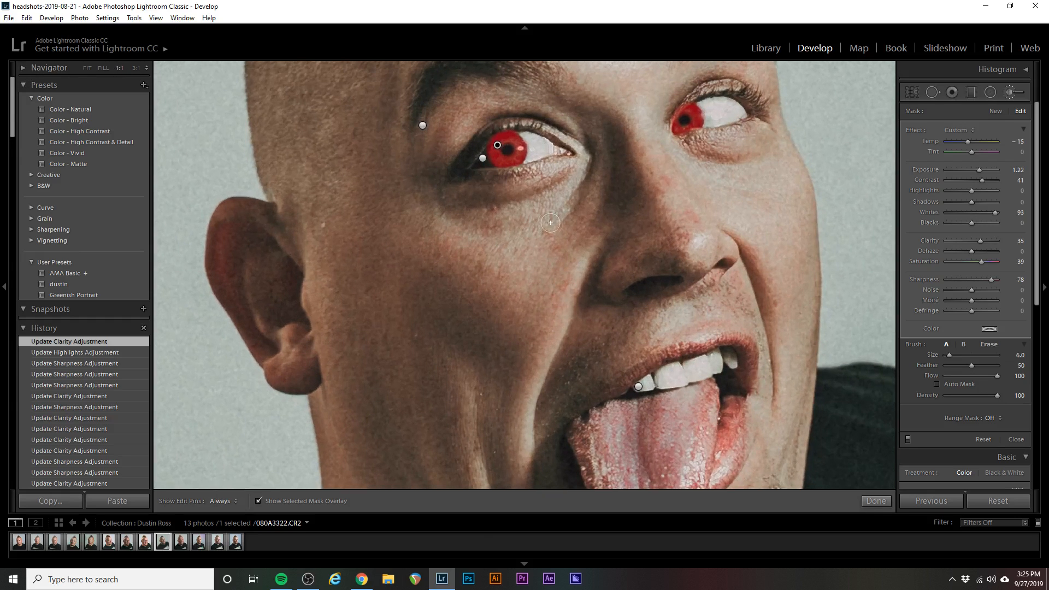
drag(571, 225, 586, 342)
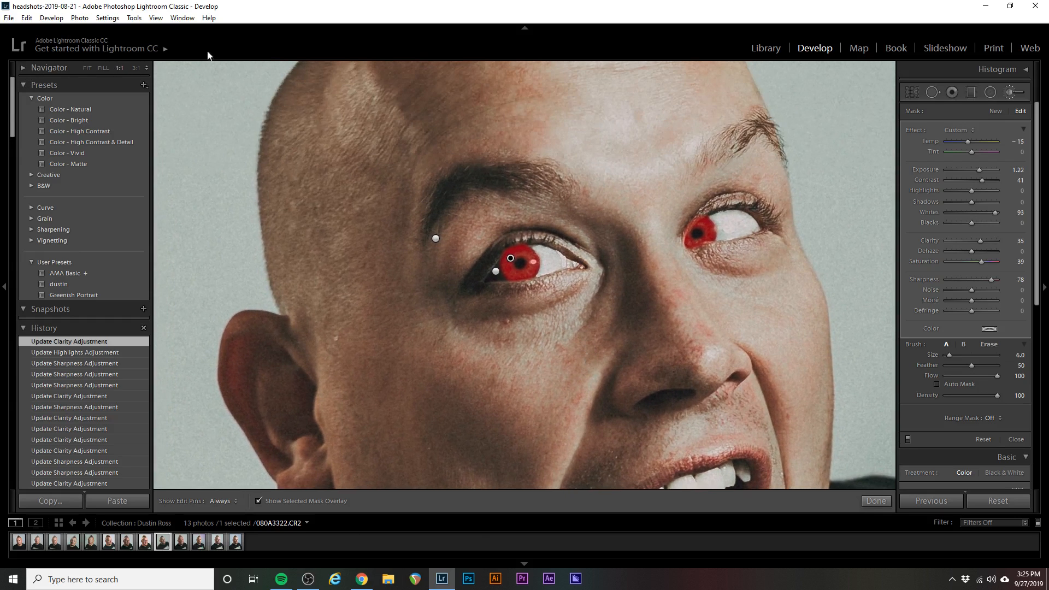
click(135, 68)
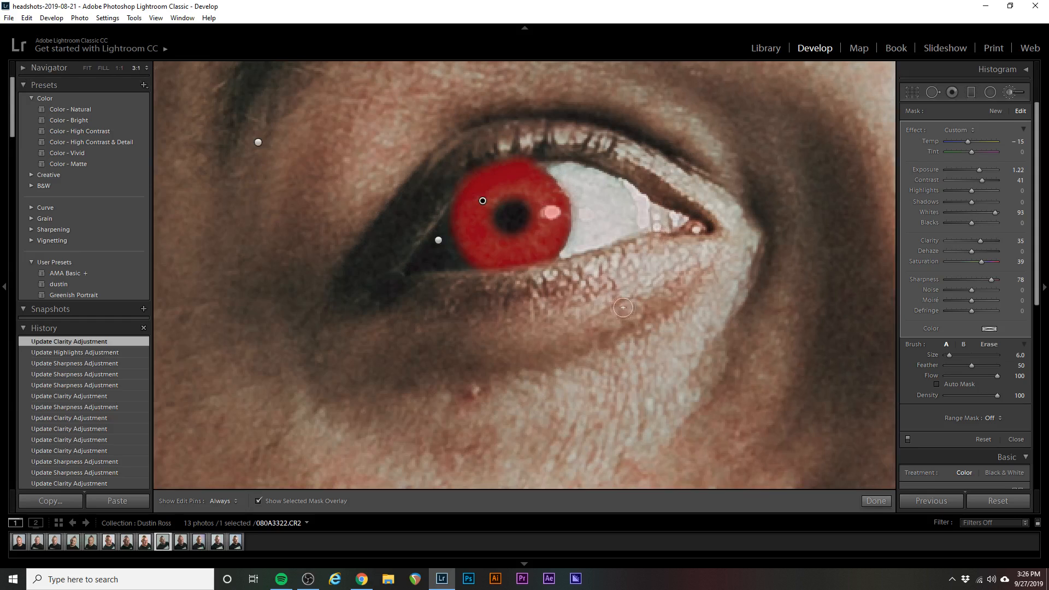
drag(607, 298, 572, 371)
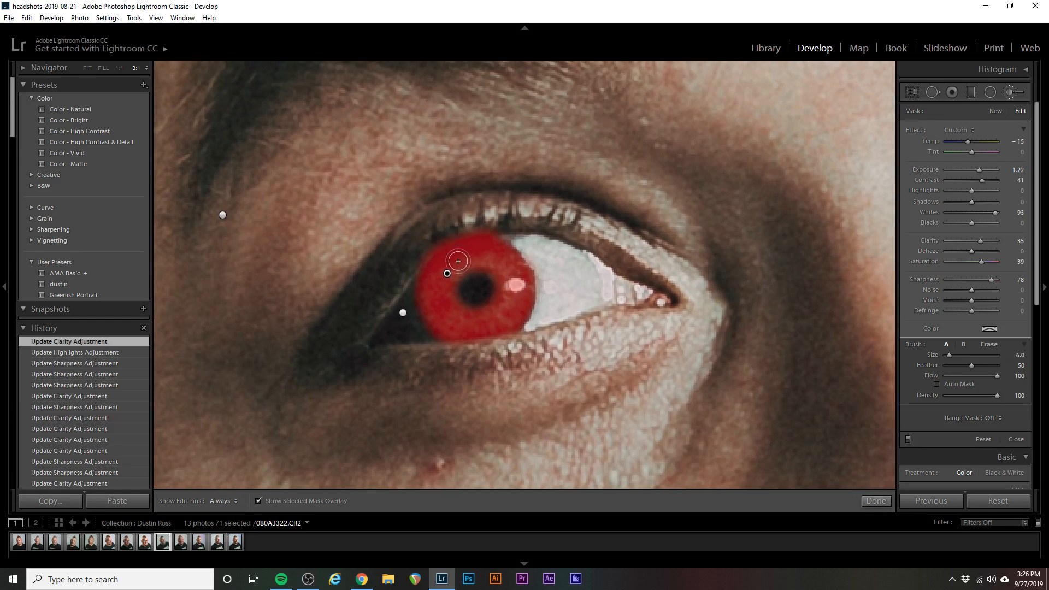
key(o)
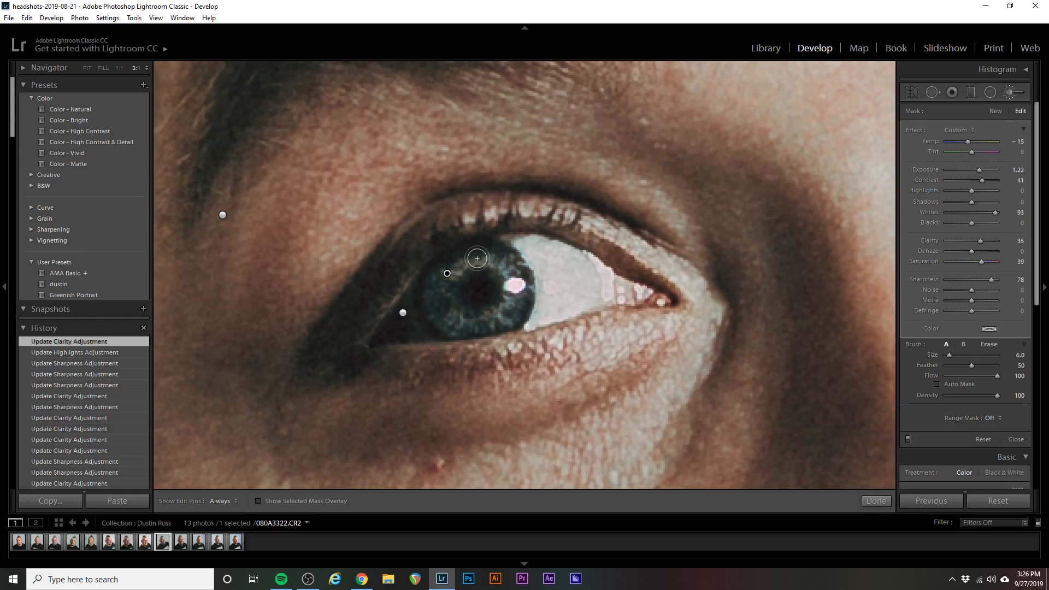
key(o)
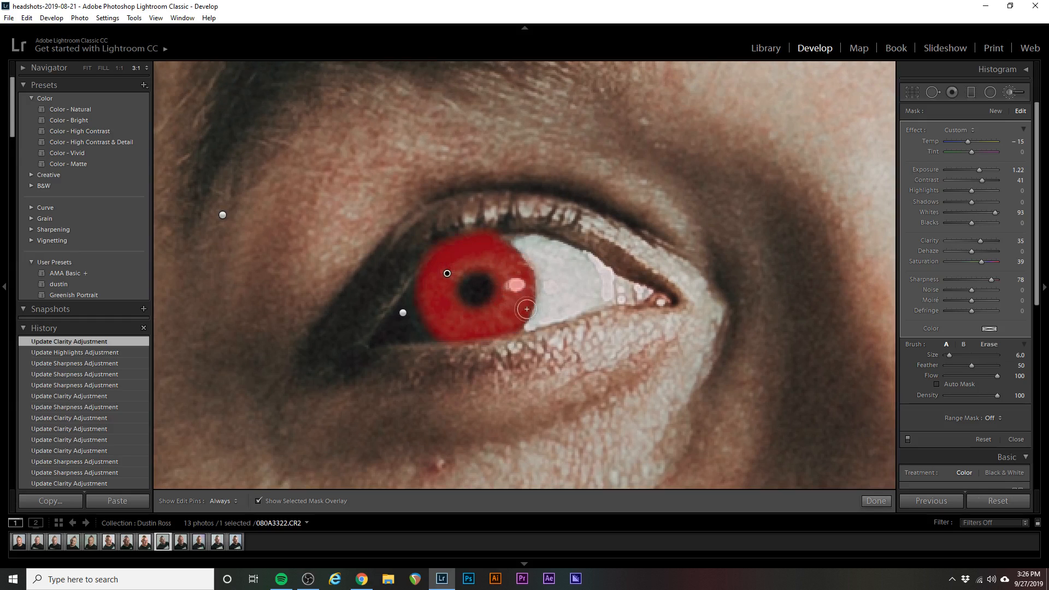
Erase the existing brush mask from the iris
key(alt)
mouse_move(536, 290)
mouse_down()
mouse_move(563, 286)
mouse_move(497, 308)
mouse_move(527, 246)
mouse_move(410, 292)
mouse_move(415, 314)
mouse_move(429, 262)
mouse_move(502, 258)
mouse_move(482, 335)
mouse_move(440, 328)
mouse_up()
scroll(519, 298, up, 4)
key(h)
scroll(502, 257, up, 1)
key(h)
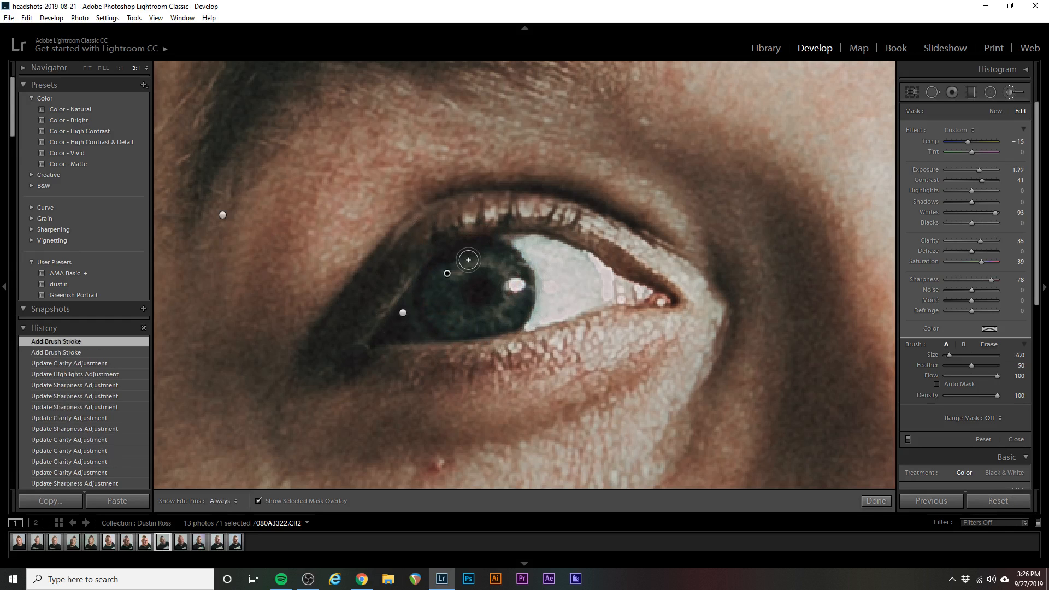
Adjust the brush size and repaint the mask over the whole iris
scroll(470, 262, up, 3)
scroll(510, 274, down, 1)
key(h)
mouse_move(484, 257)
mouse_down()
mouse_move(470, 251)
mouse_move(436, 277)
mouse_move(441, 311)
mouse_move(471, 325)
mouse_move(506, 312)
mouse_move(519, 281)
mouse_move(501, 259)
mouse_move(445, 271)
mouse_move(438, 293)
mouse_move(452, 319)
mouse_up()
key(h)
Erase the mask spill around the iris's edge and over the pupil with a size 4.0 eraser
key(alt)
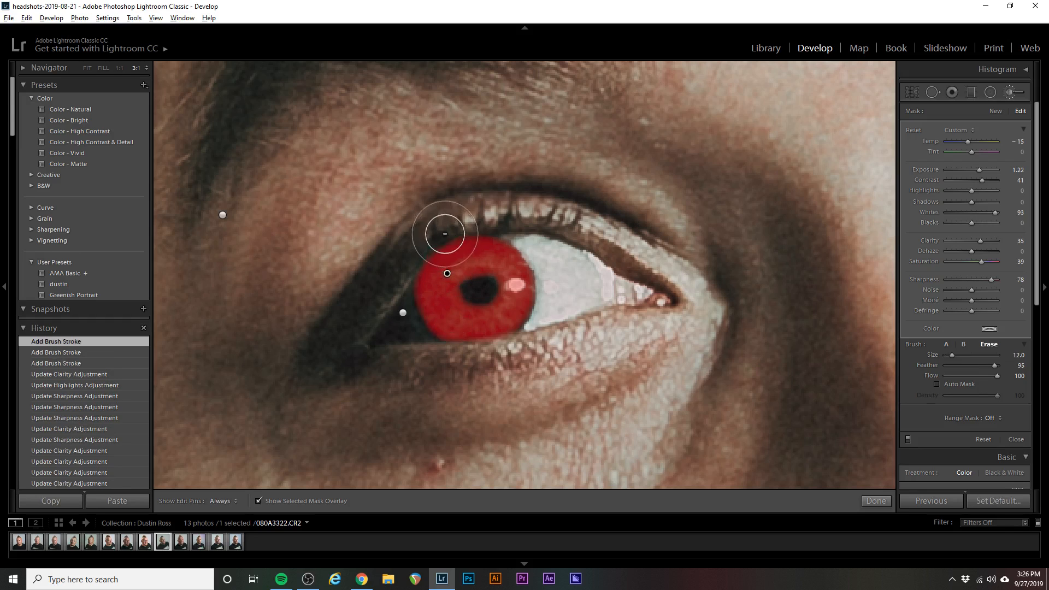
scroll(445, 234, down, 5)
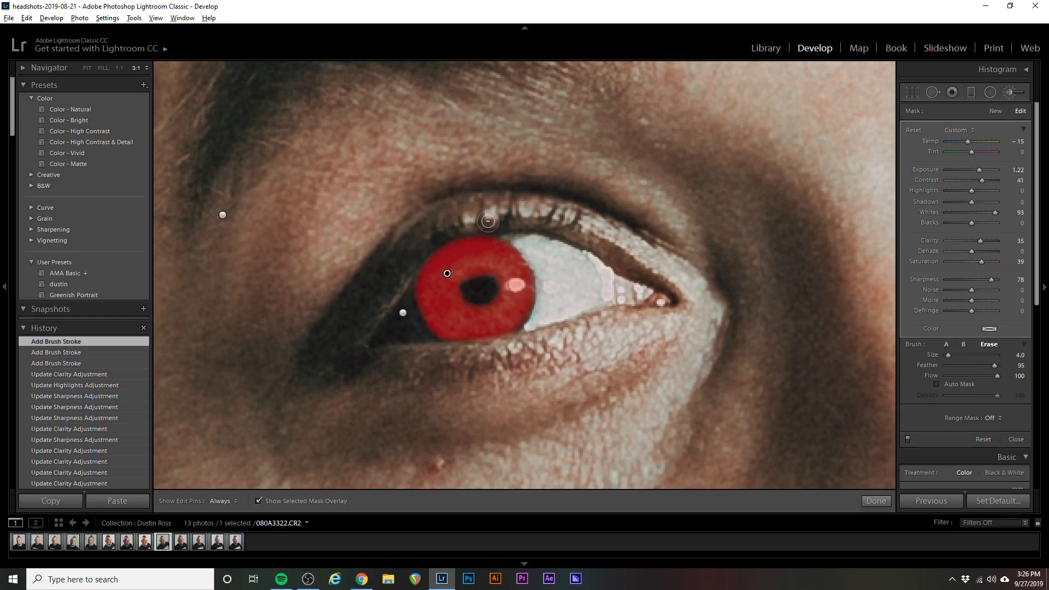
mouse_move(489, 221)
mouse_down()
mouse_move(427, 245)
mouse_move(380, 283)
mouse_move(401, 274)
mouse_move(412, 324)
mouse_move(450, 355)
mouse_move(551, 333)
mouse_move(512, 323)
mouse_up()
key(h)
click(474, 281)
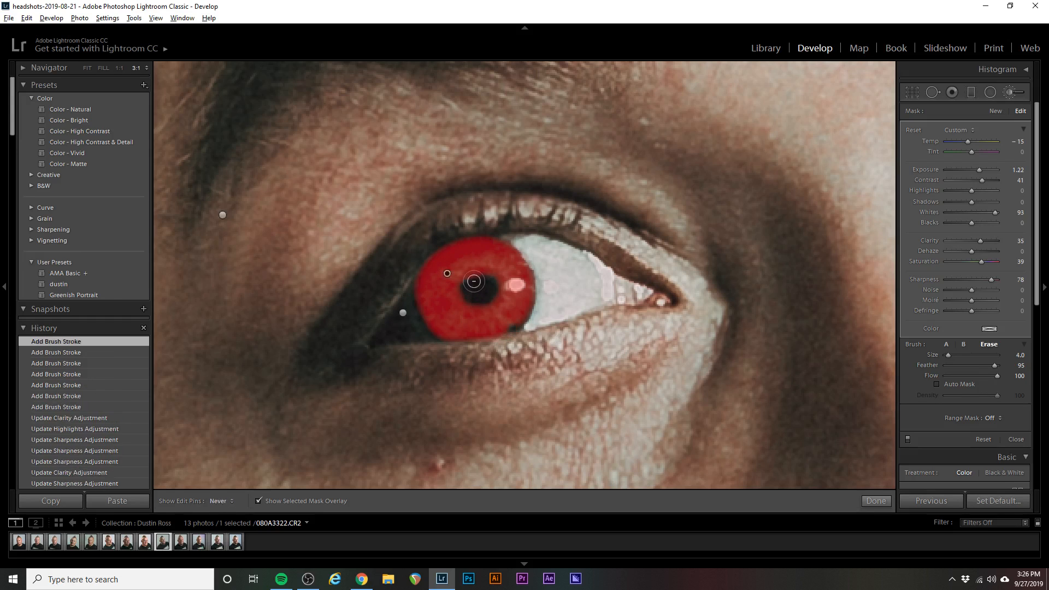
Finish erasing the mask over the pupil and reset the iris mask's whites, contrast, exposure, clarity, saturation and sharpness to 0
mouse_move(474, 281)
mouse_down()
mouse_move(473, 293)
mouse_move(486, 285)
mouse_move(475, 283)
mouse_move(479, 295)
mouse_move(483, 282)
mouse_up()
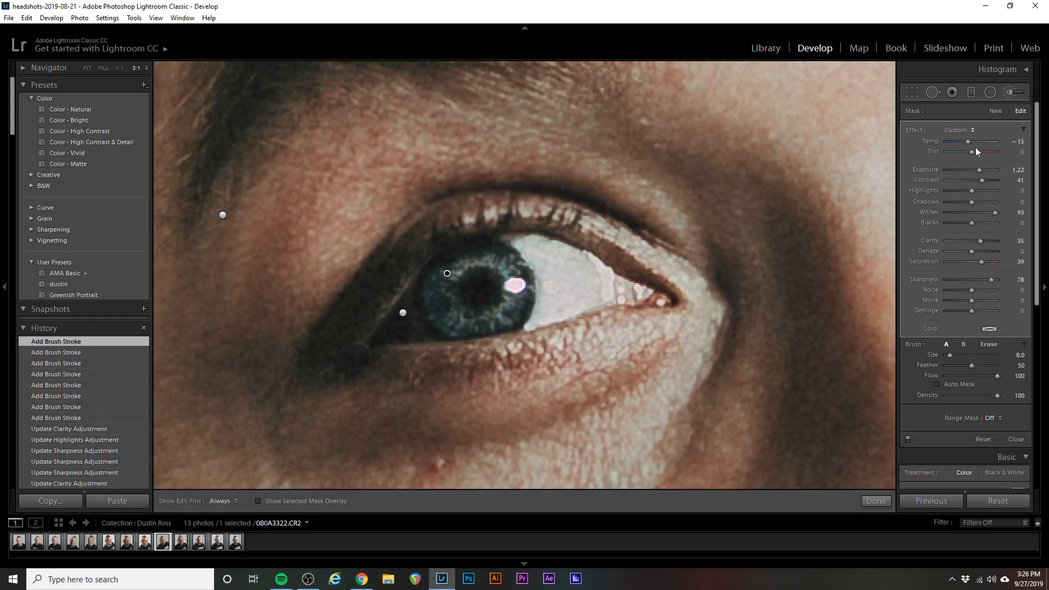
double_click(995, 214)
double_click(982, 180)
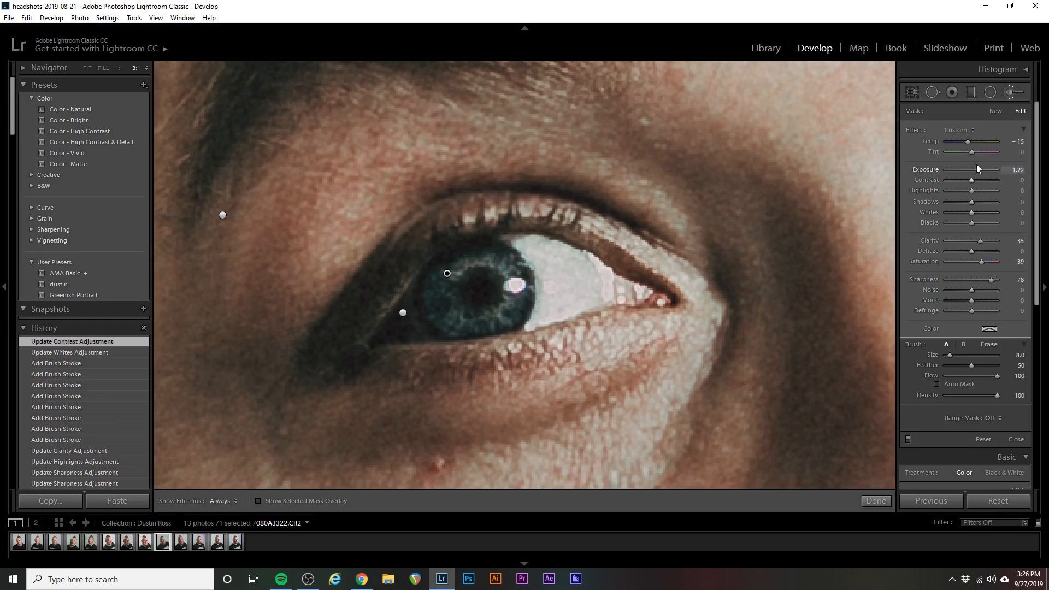
double_click(978, 169)
double_click(982, 241)
double_click(982, 261)
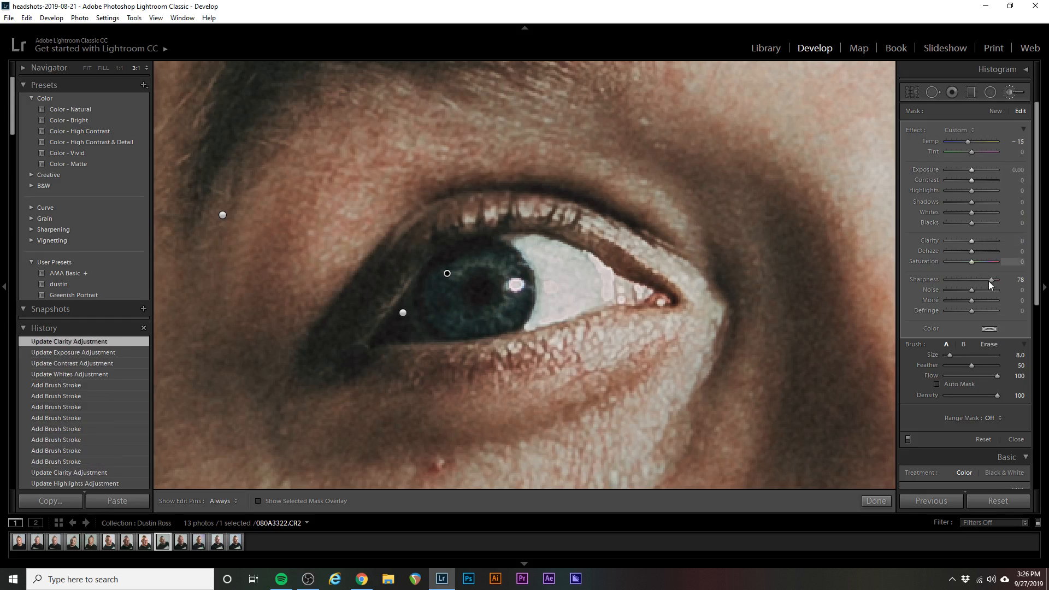
double_click(989, 281)
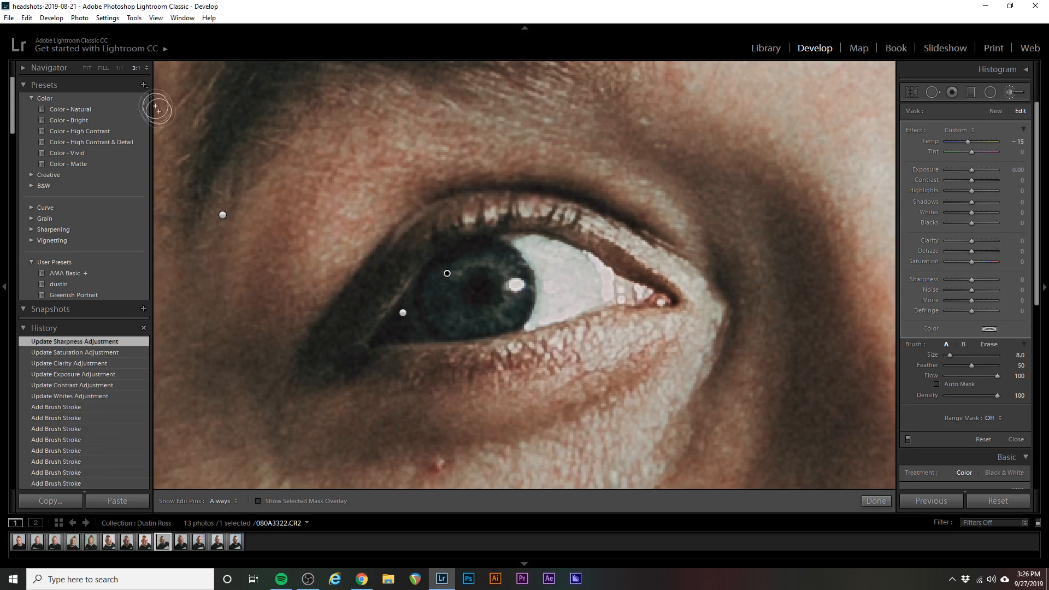
Set the iris mask to contrast 46, highlights 52, whites 100, clarity 22, sharpness 30 and saturation 24
click(119, 68)
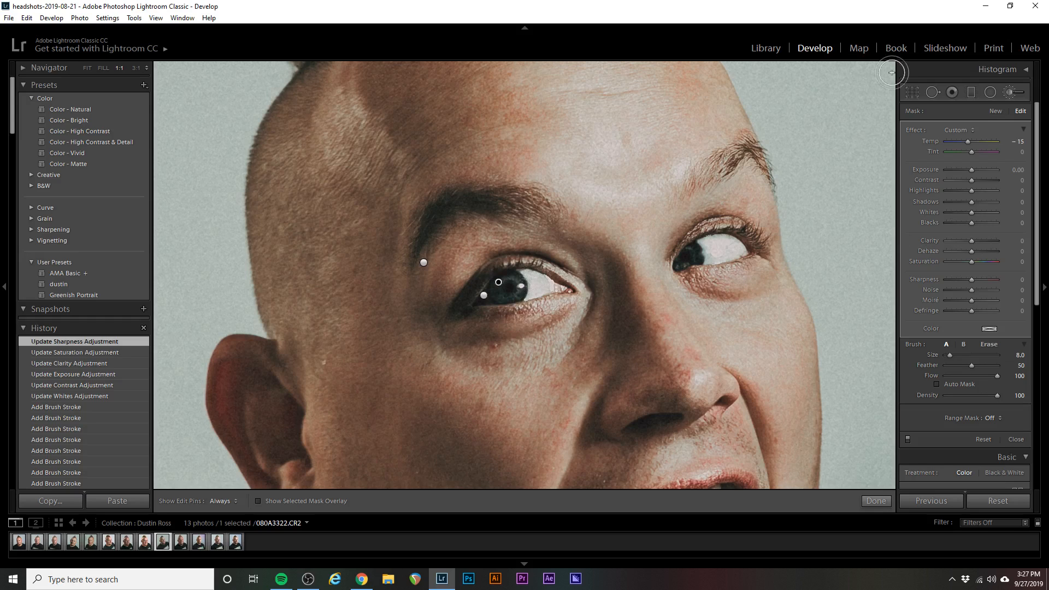
click(985, 183)
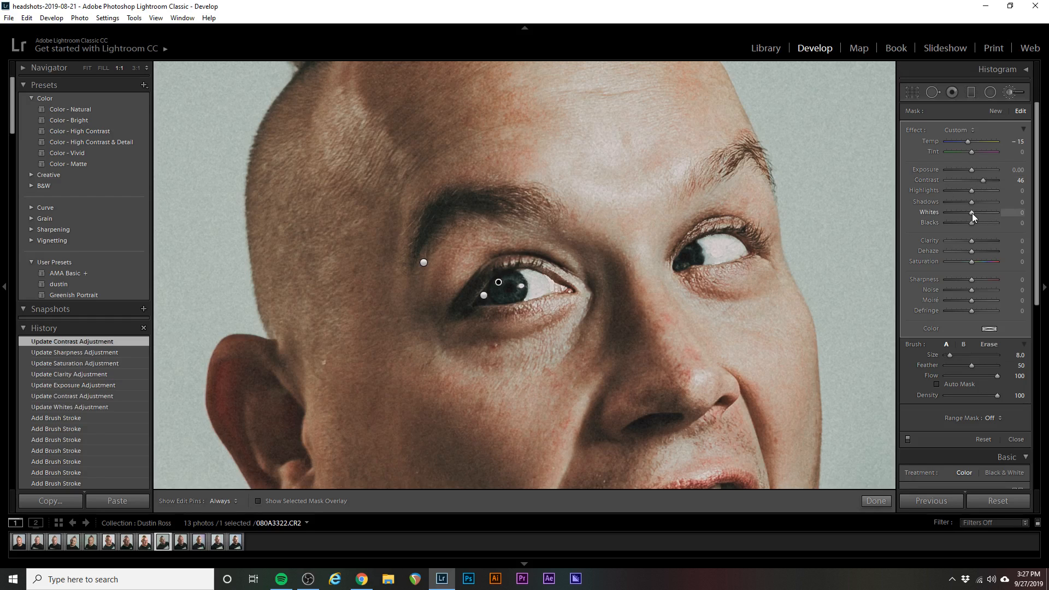
drag(973, 212, 989, 213)
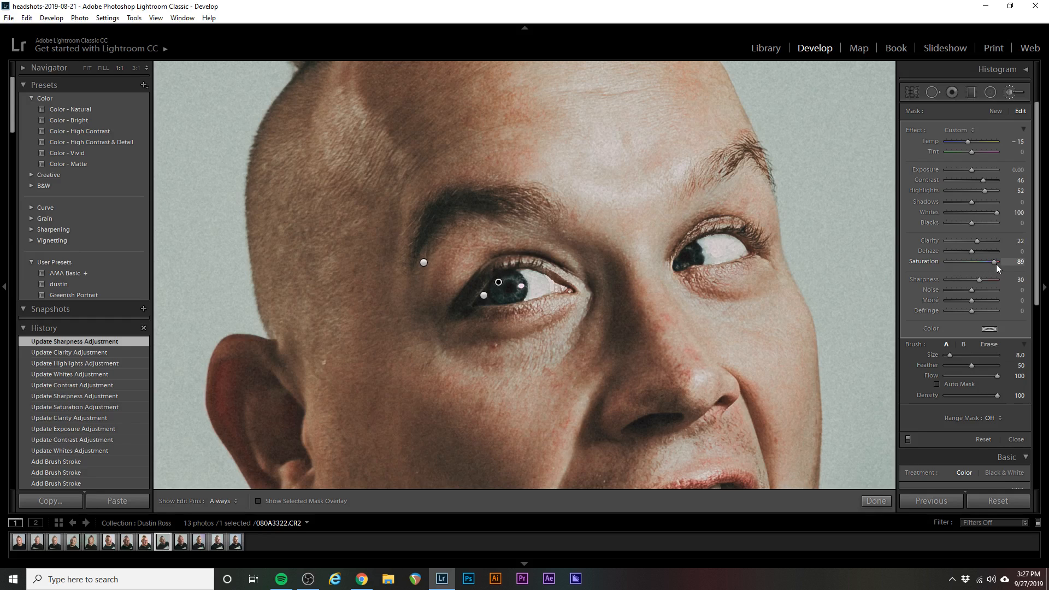
drag(994, 264, 991, 260)
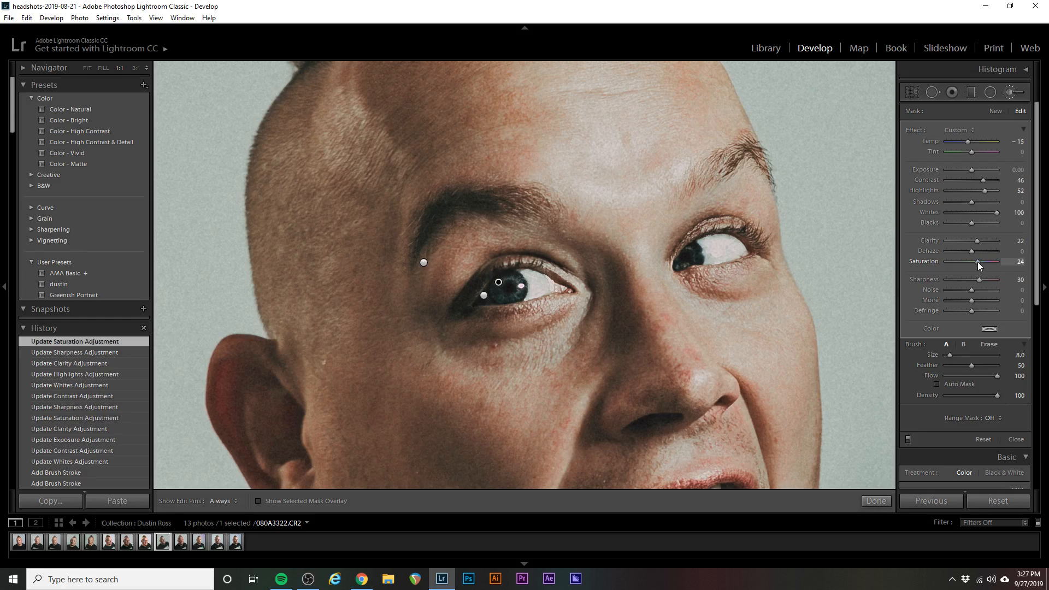
Tint the iris mask light blue with hue 188 and saturation 28%, and close the Adjustment Brush
click(988, 328)
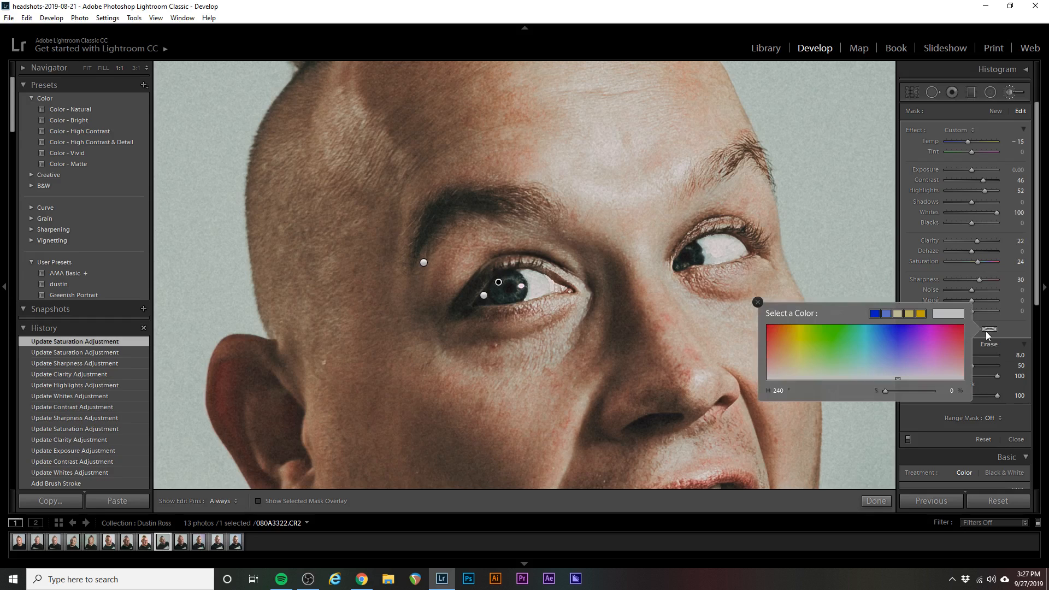
click(863, 334)
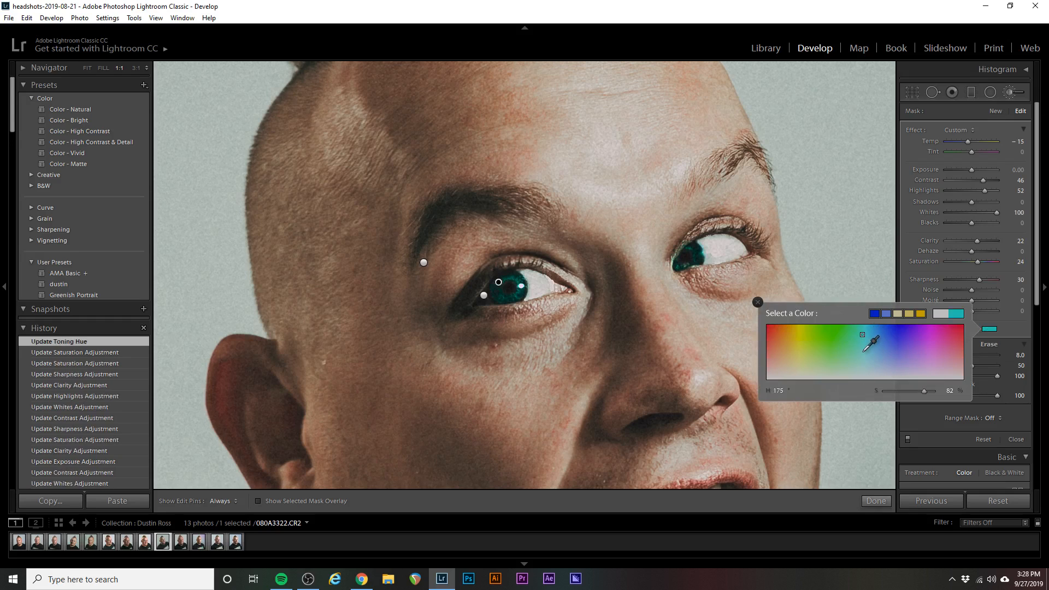
click(865, 357)
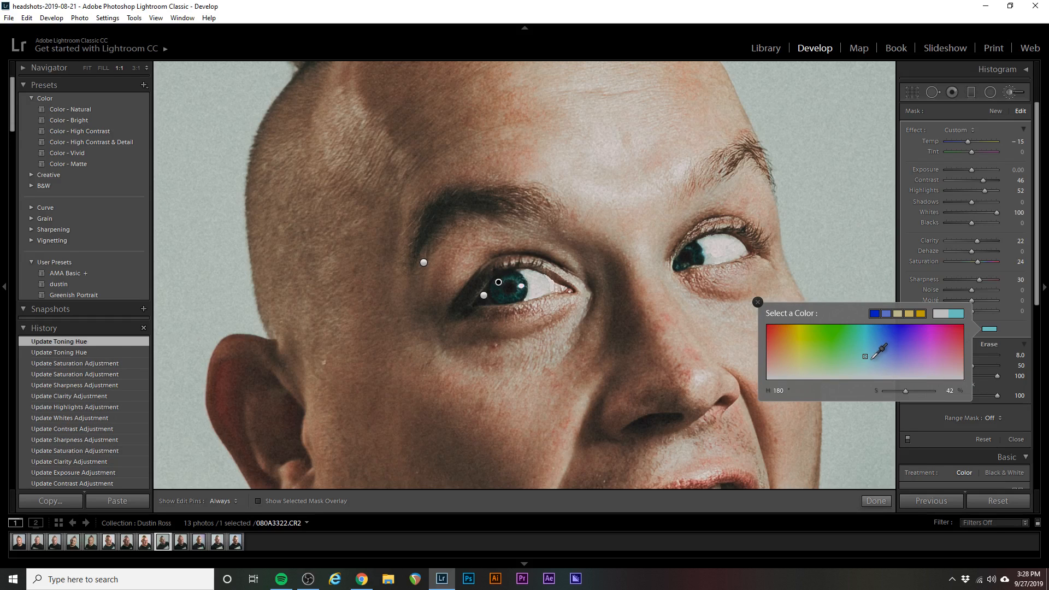
click(871, 361)
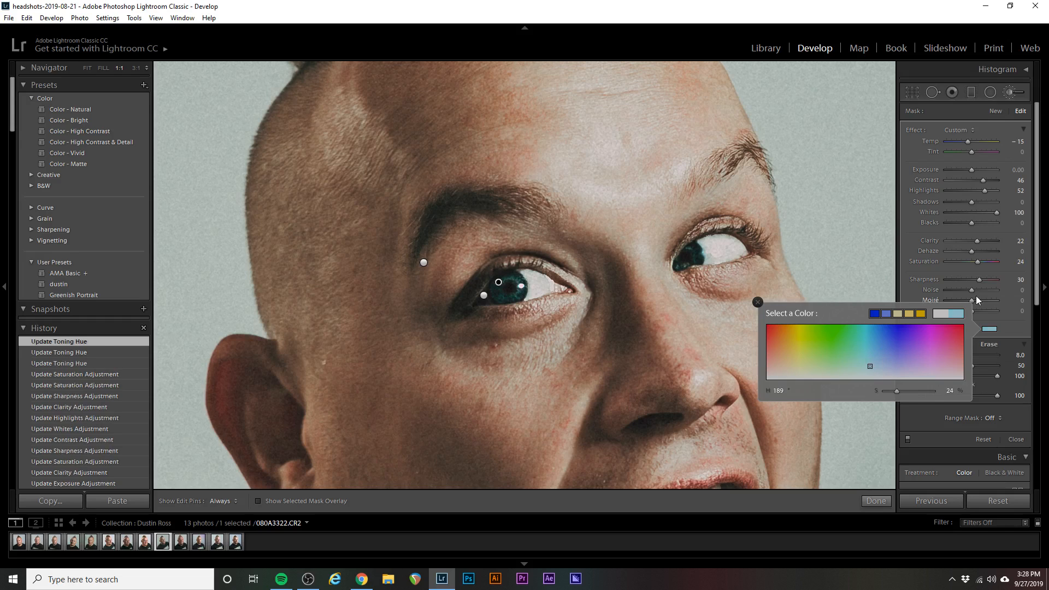
click(870, 366)
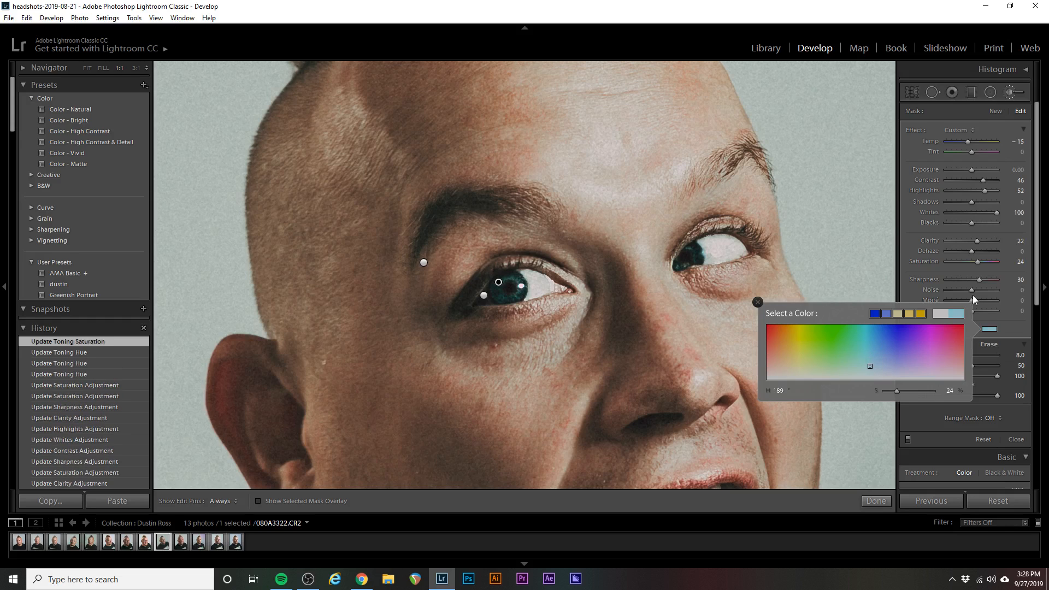
click(869, 364)
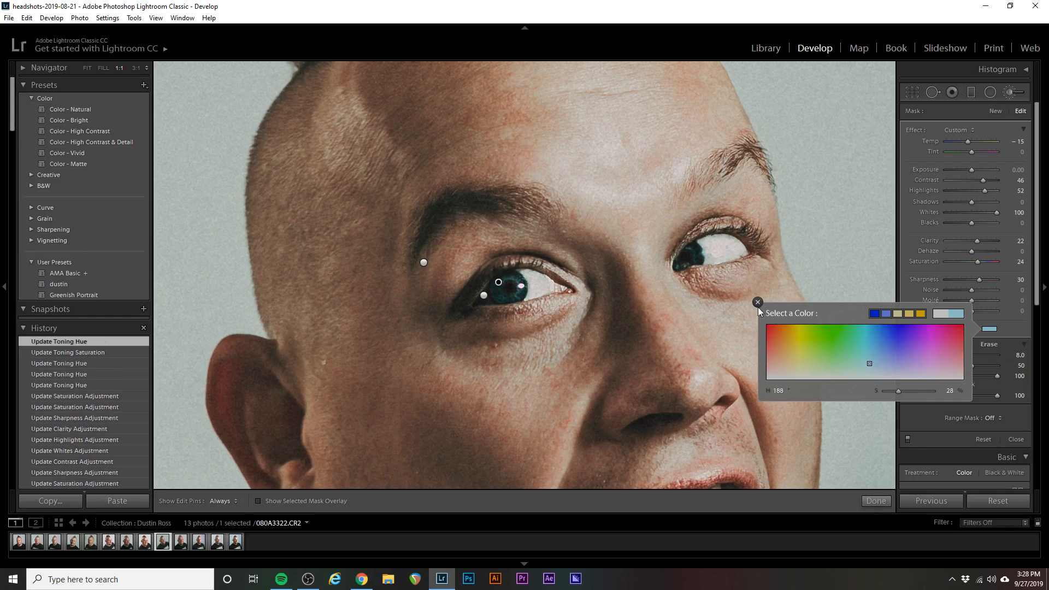
click(758, 302)
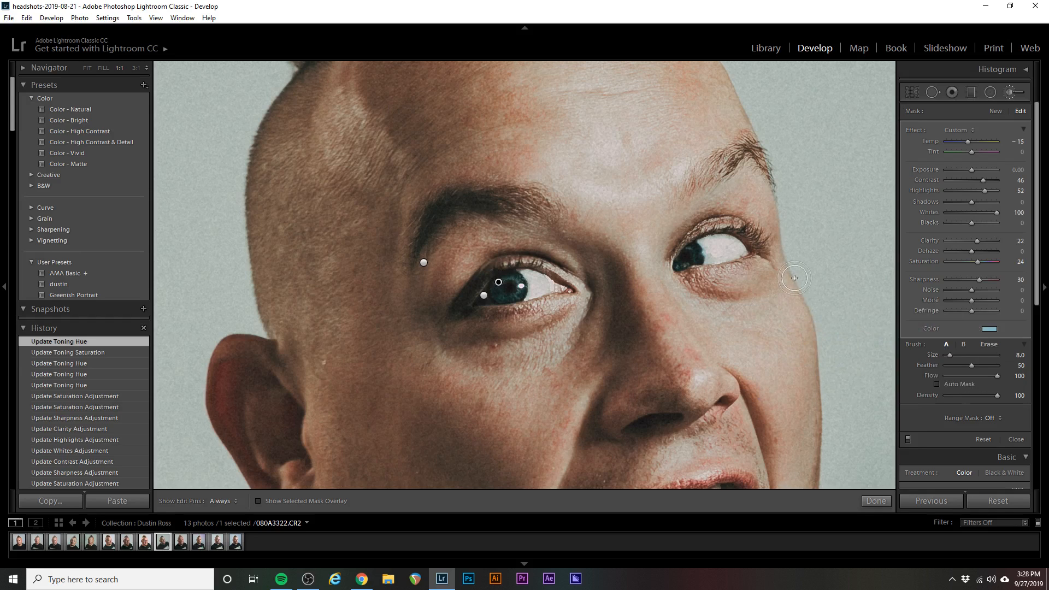
click(1009, 94)
Show the RGB channel's tone curve with the whole photo fitted in view
click(103, 67)
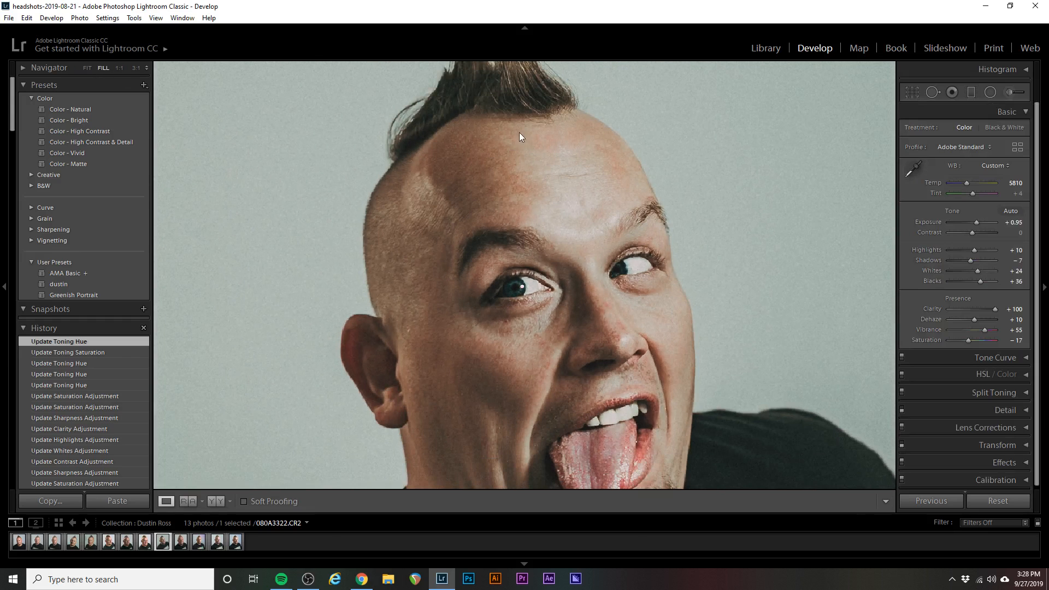
click(641, 162)
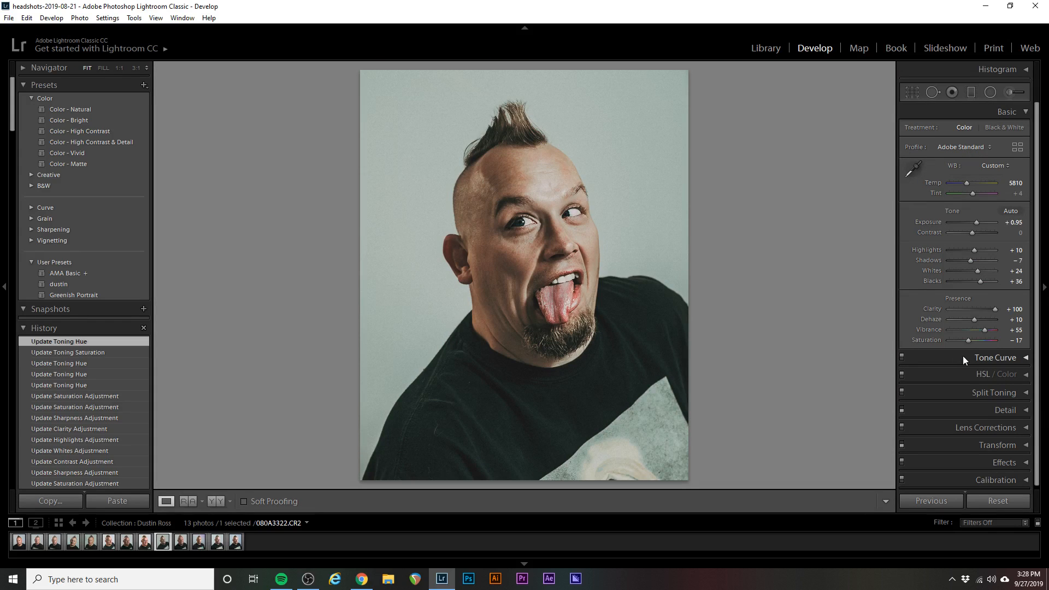
click(1023, 365)
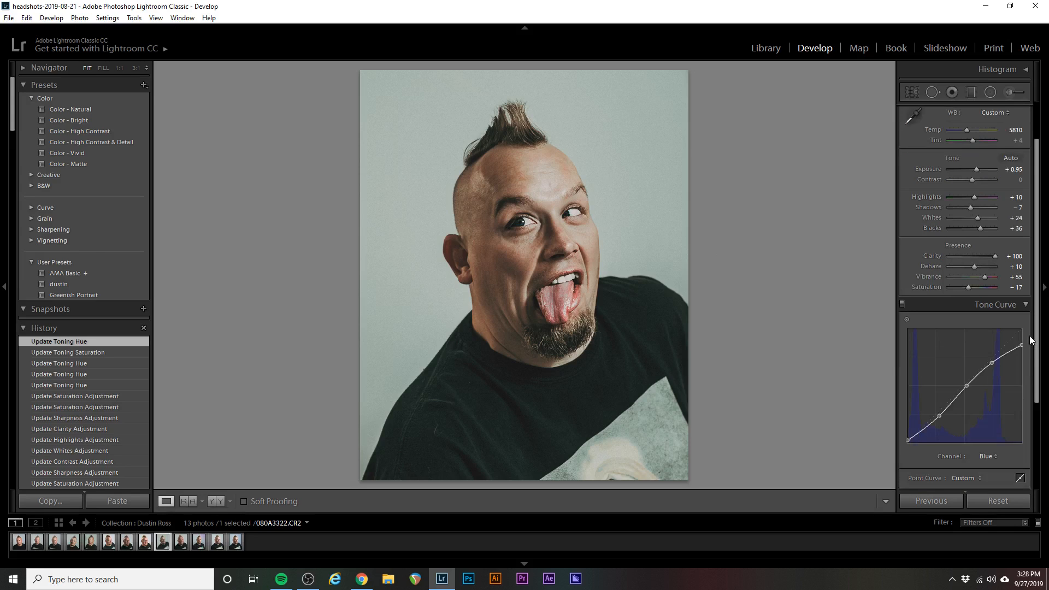
scroll(1030, 340, down, 2)
click(988, 416)
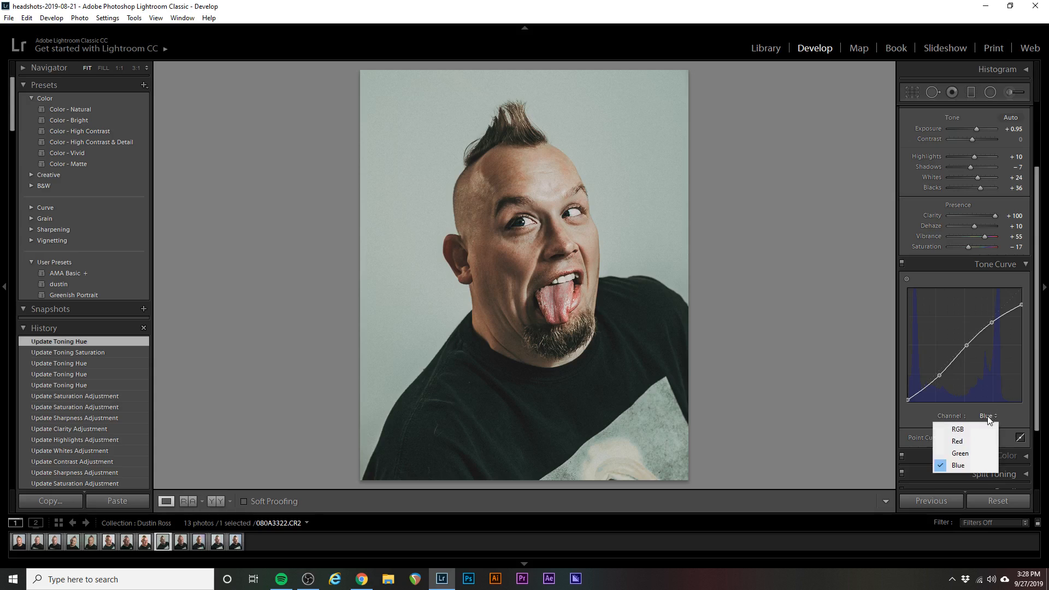
click(962, 428)
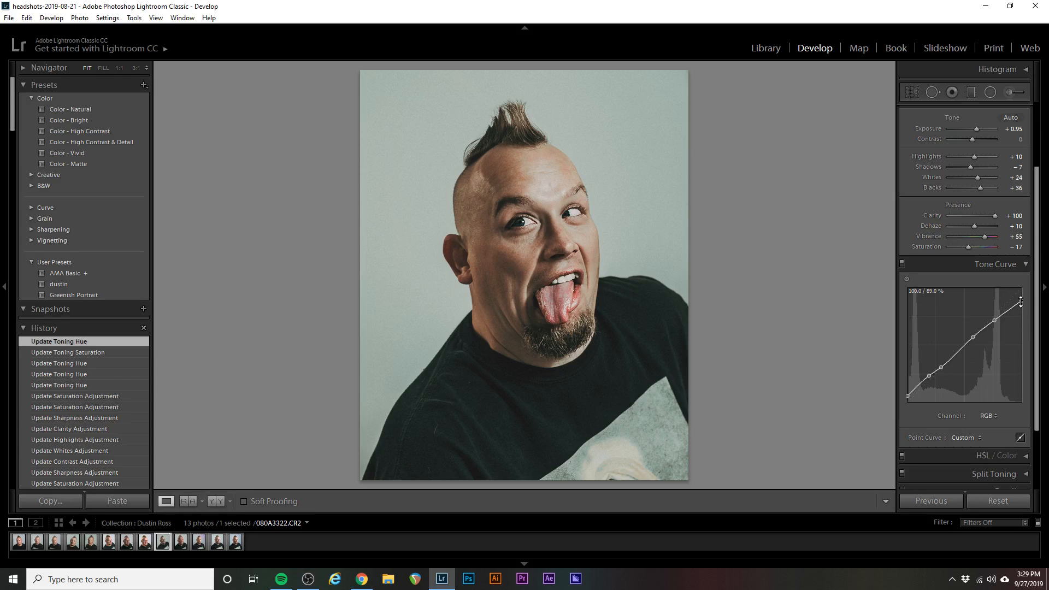
Try lower and higher white points and a lower black point on the RGB tone curve, and put both points back
drag(1021, 301, 1024, 330)
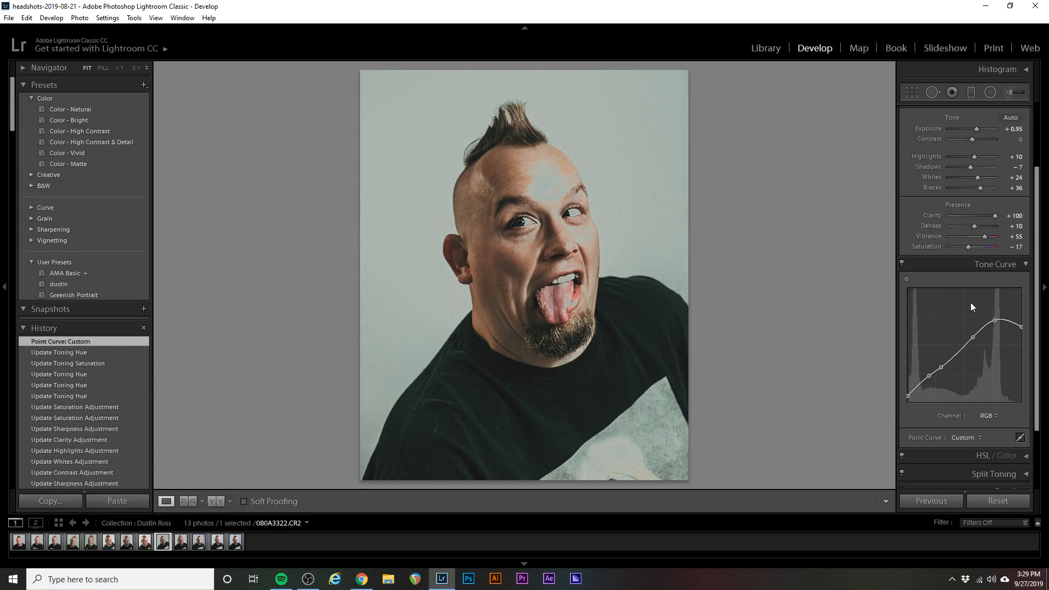
drag(1022, 328, 1010, 287)
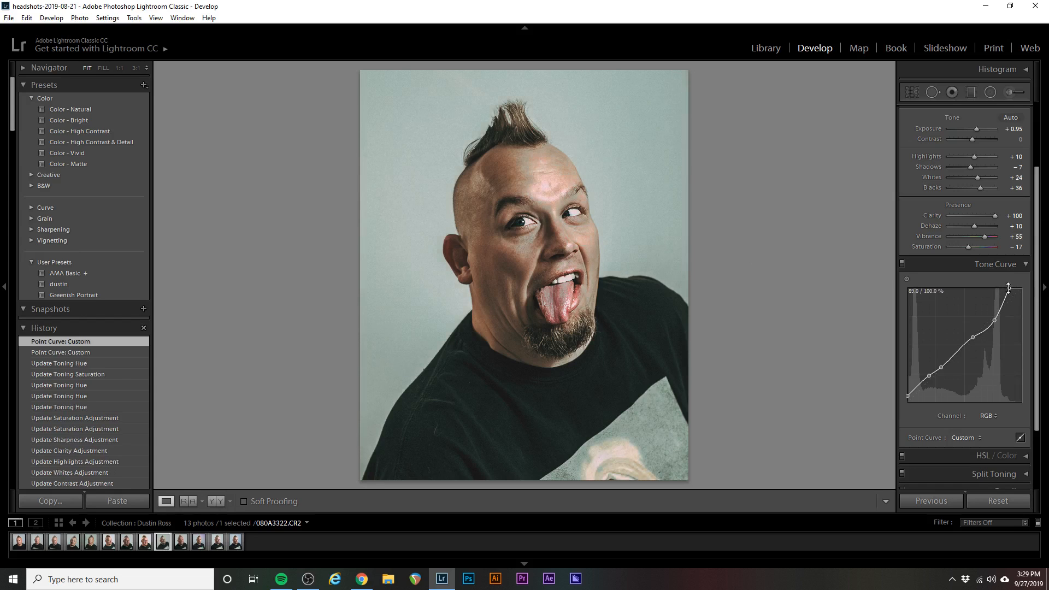
drag(1009, 288, 1031, 304)
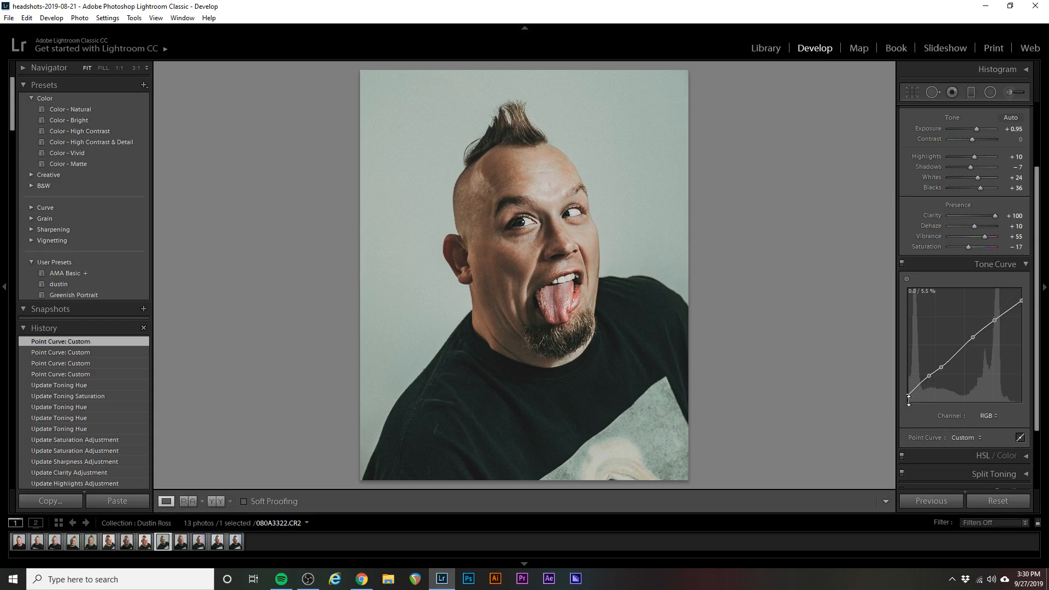
drag(909, 394, 908, 401)
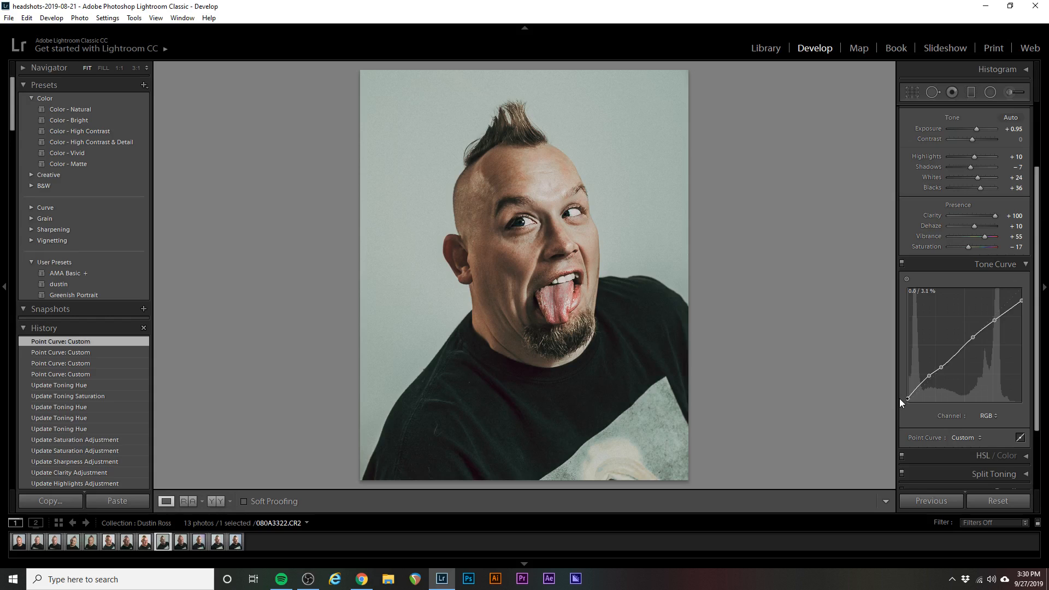
drag(900, 402, 902, 398)
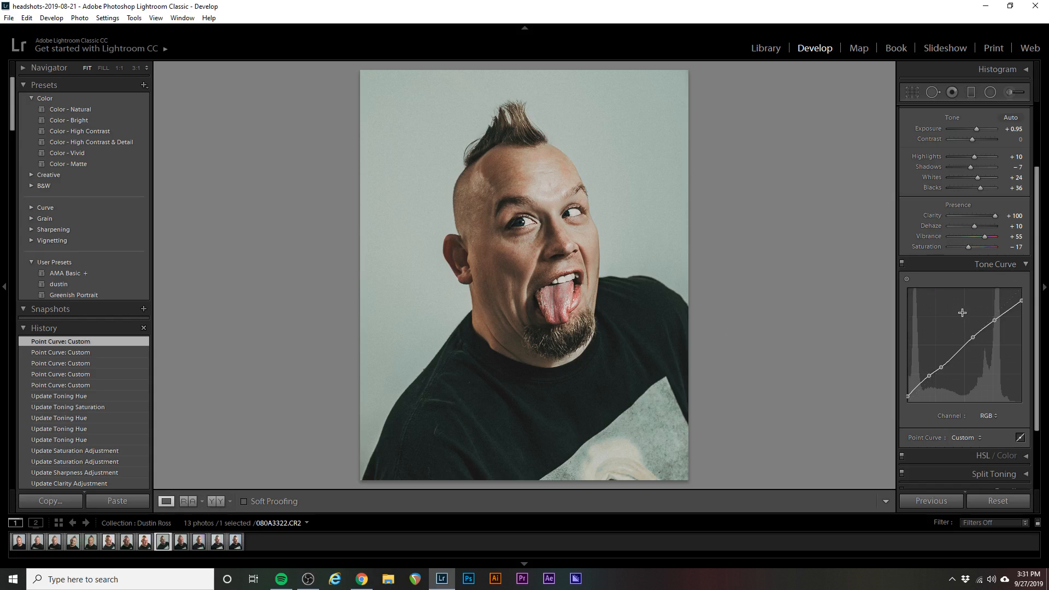
click(983, 417)
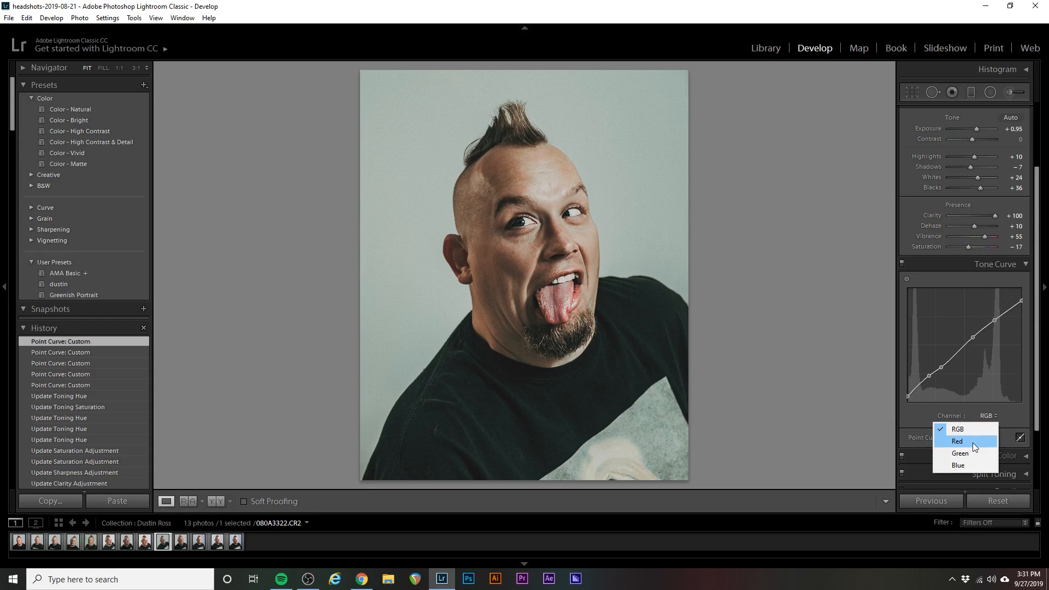
click(999, 421)
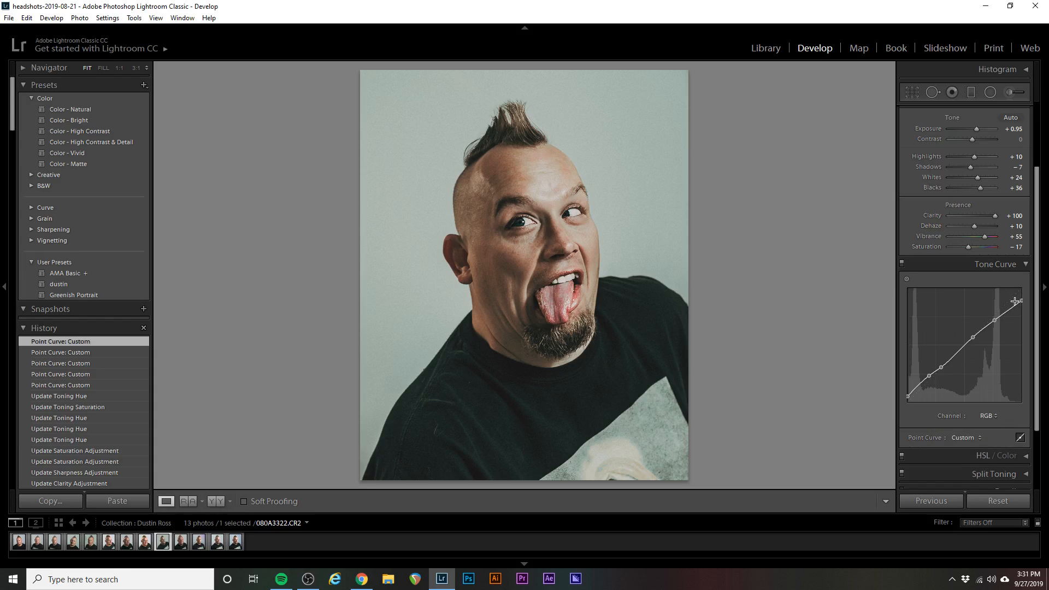
Move the Red channel curve's shadow point to 16.1 / 16.1%, and lower it slightly below the diagonal
click(986, 417)
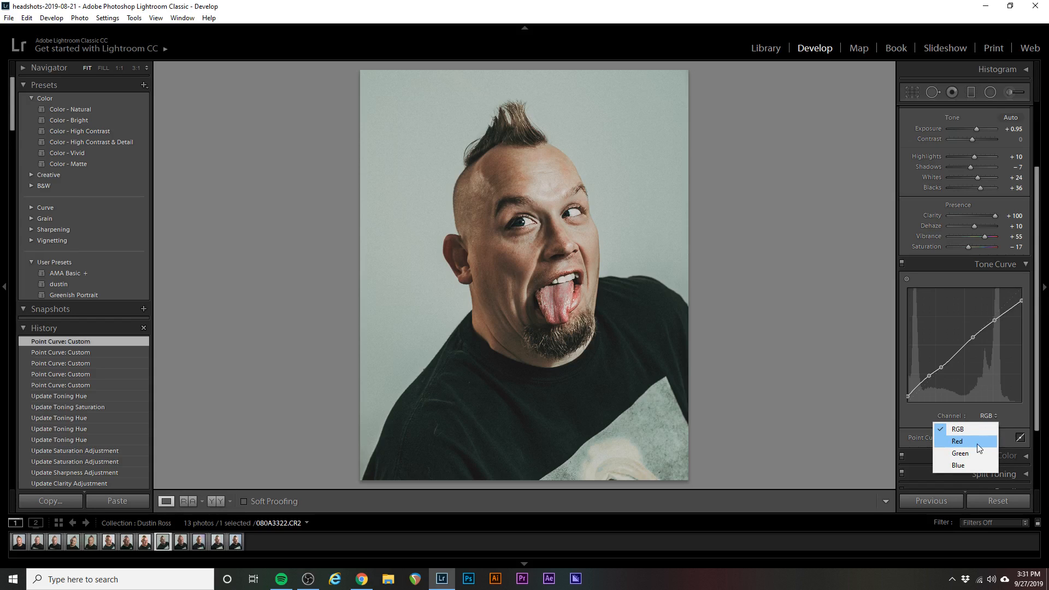
click(977, 444)
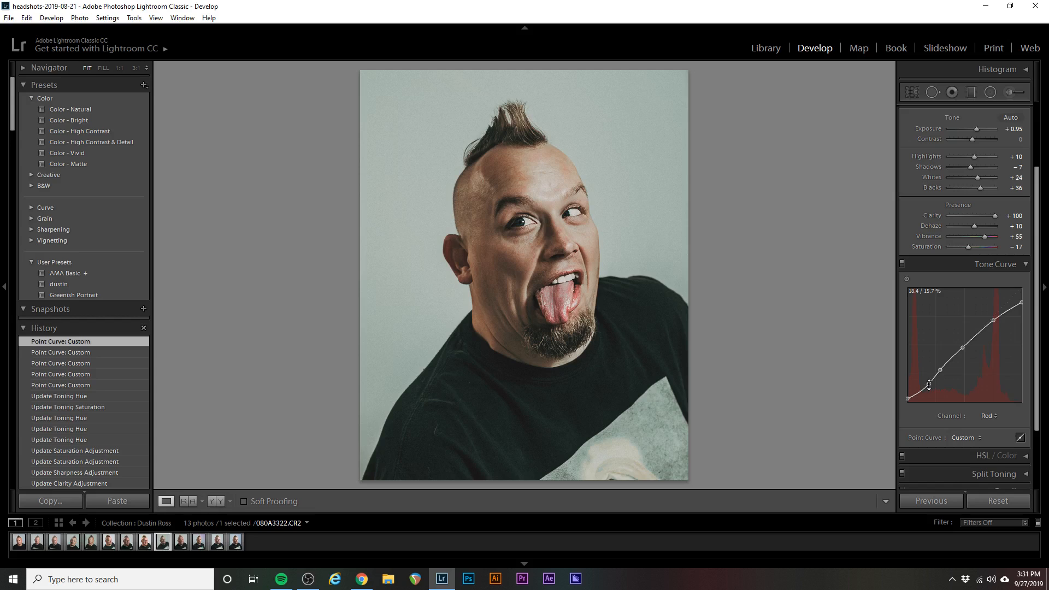
drag(929, 385, 926, 385)
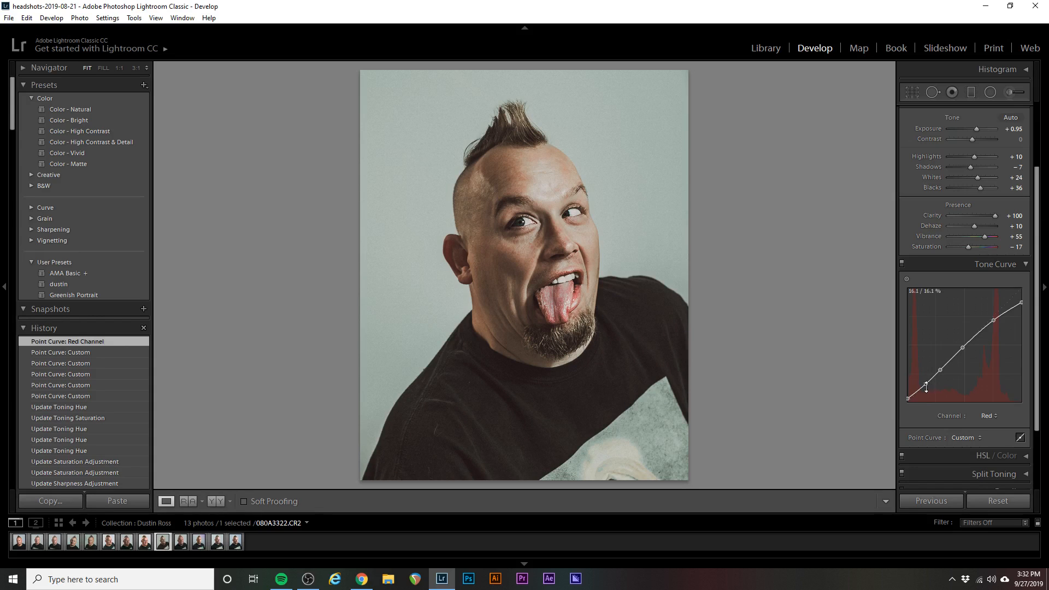
drag(925, 386, 926, 387)
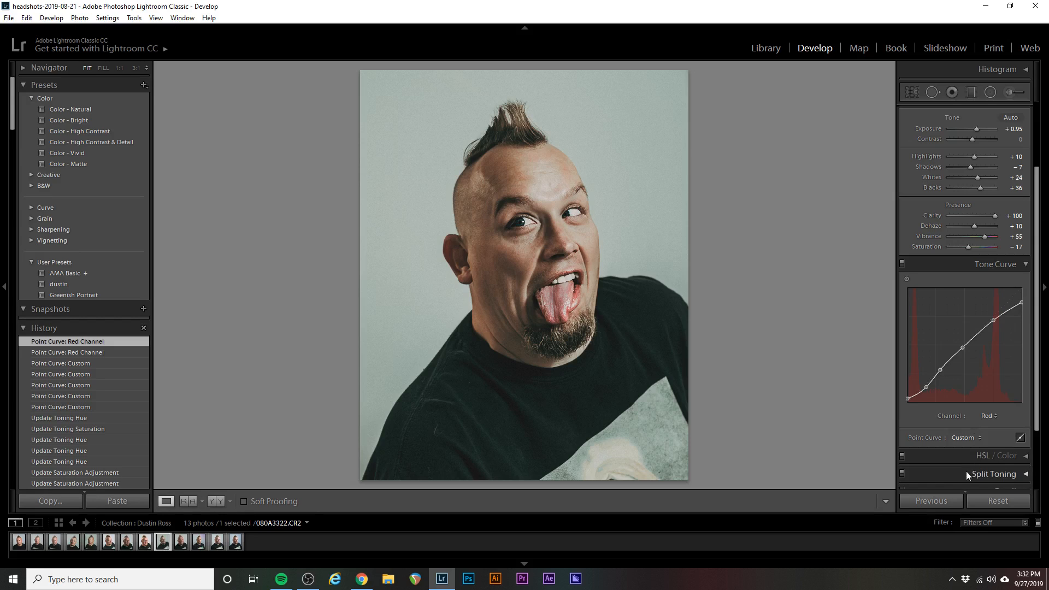
Show the Green channel's tone curve
click(972, 441)
click(987, 416)
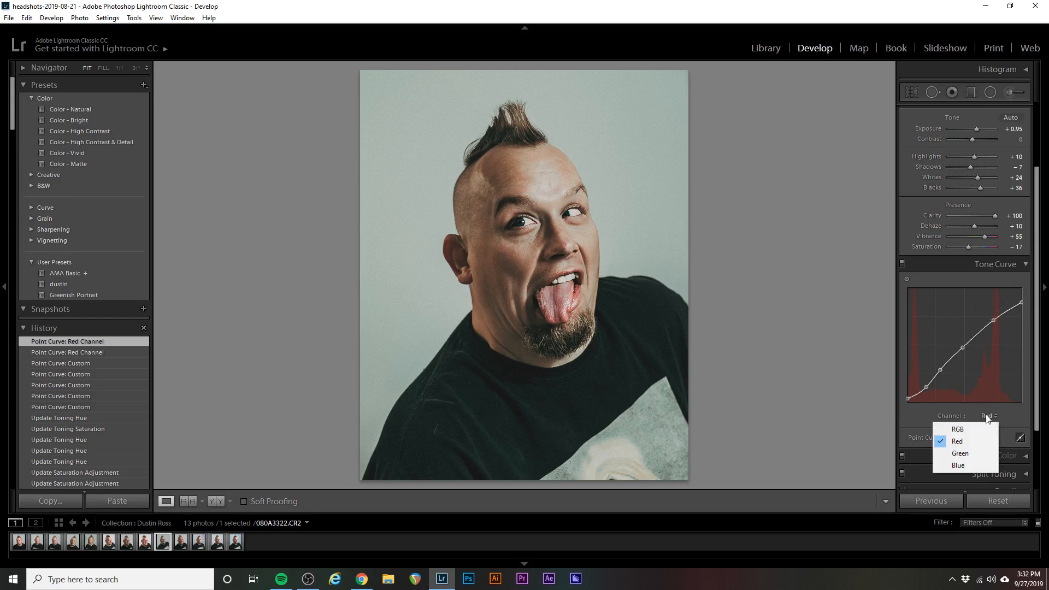
click(969, 455)
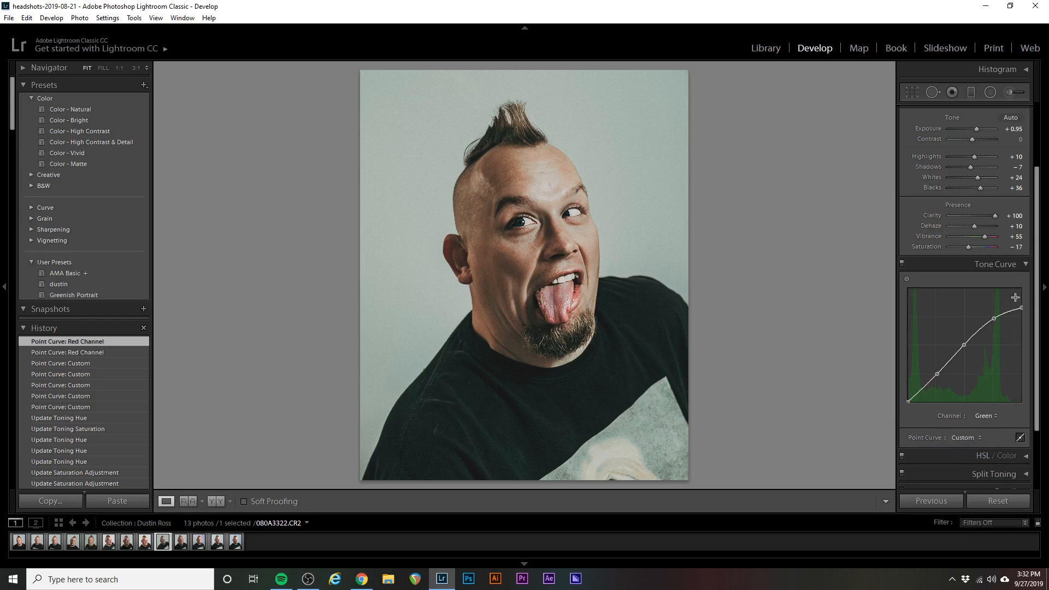
Raise the black point of the Blue channel's tone curve to 0.0 / 12.2%
click(989, 415)
click(966, 466)
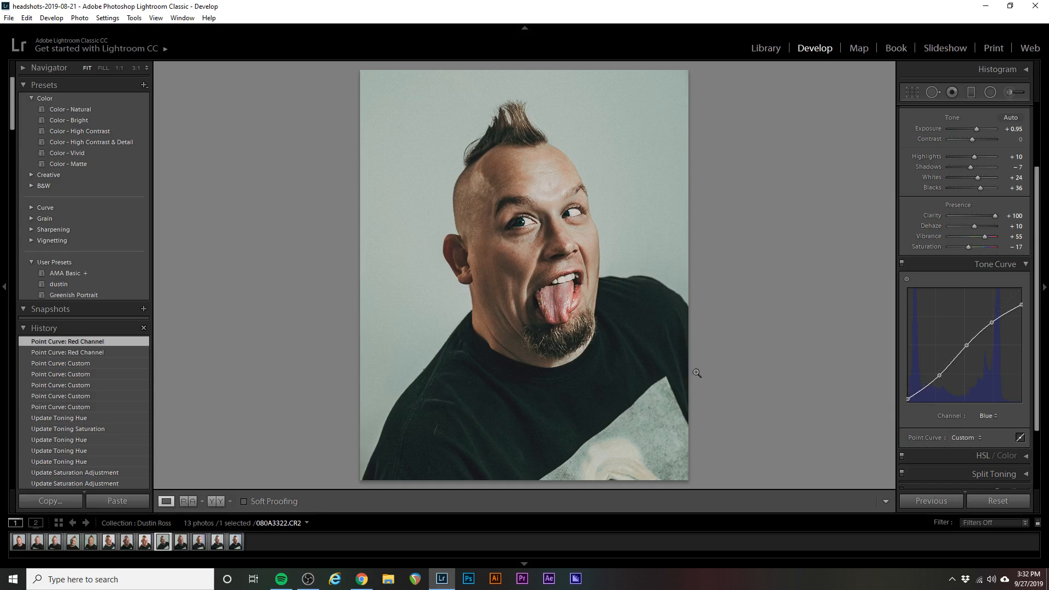
drag(908, 399, 908, 389)
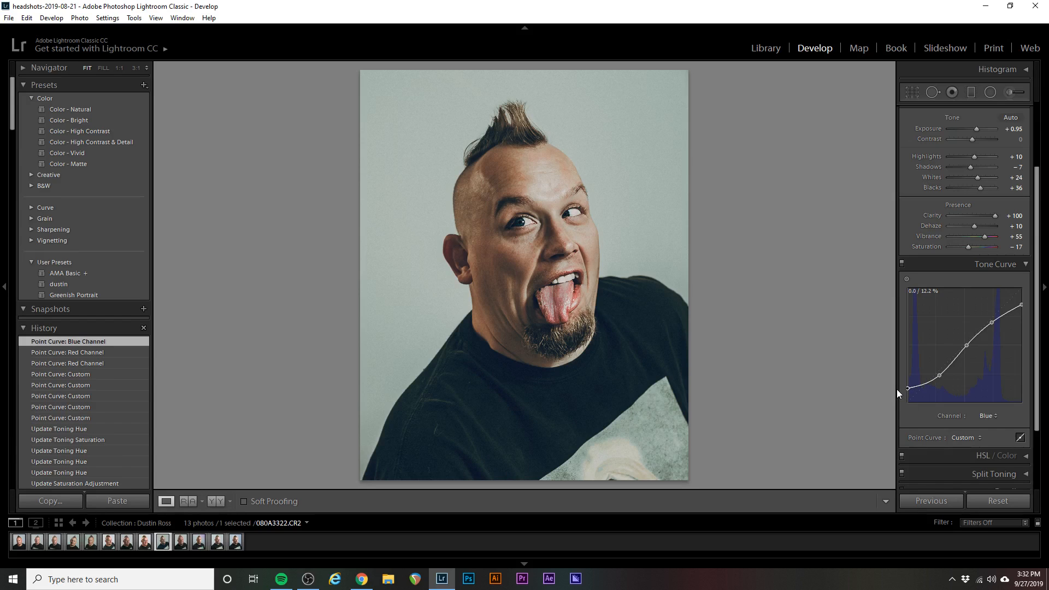
Lower the black point of the Blue channel's tone curve slightly and collapse the Tone Curve section
drag(897, 389, 886, 402)
click(1026, 265)
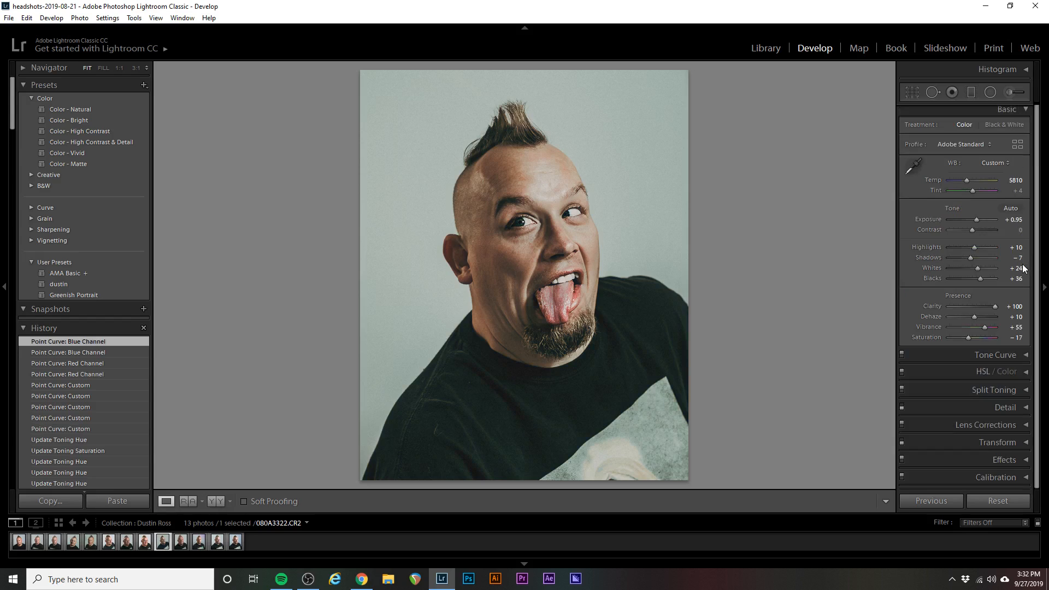
Open the HSL section and show its Saturation sliders
click(1026, 372)
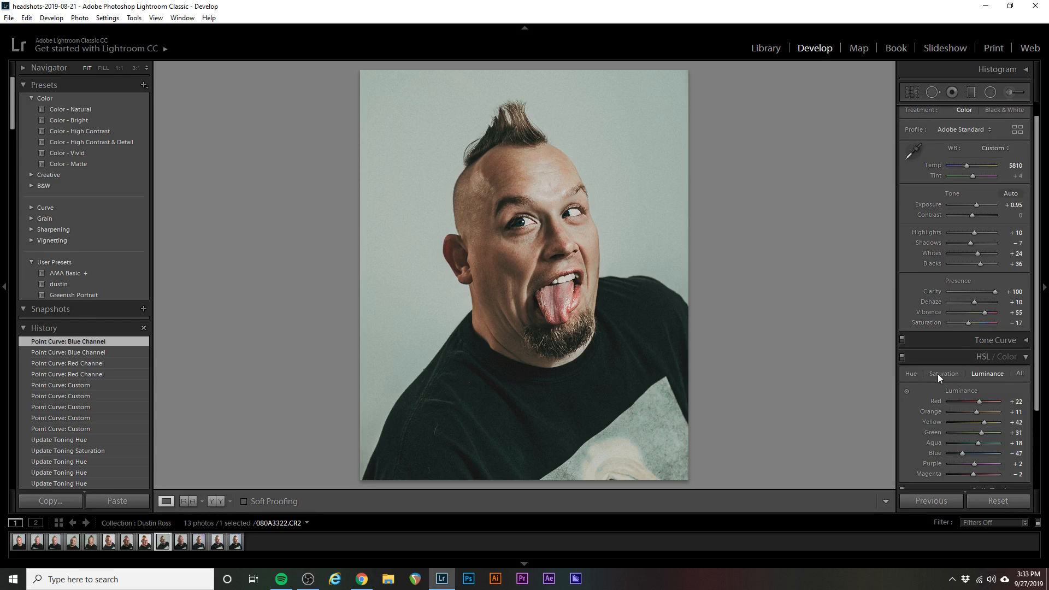
click(1042, 354)
click(1041, 325)
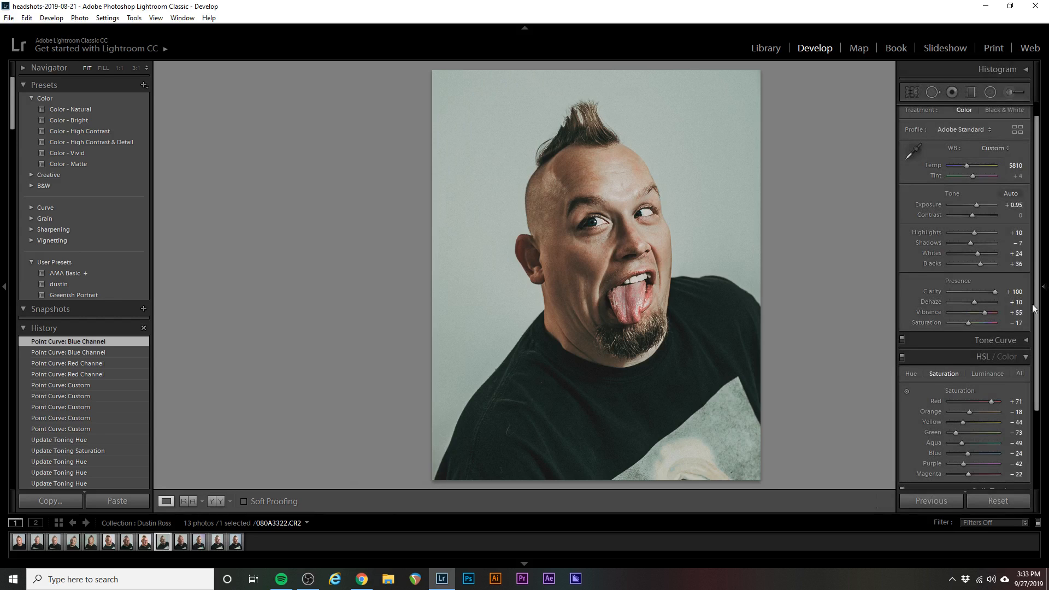
scroll(984, 328, down, 3)
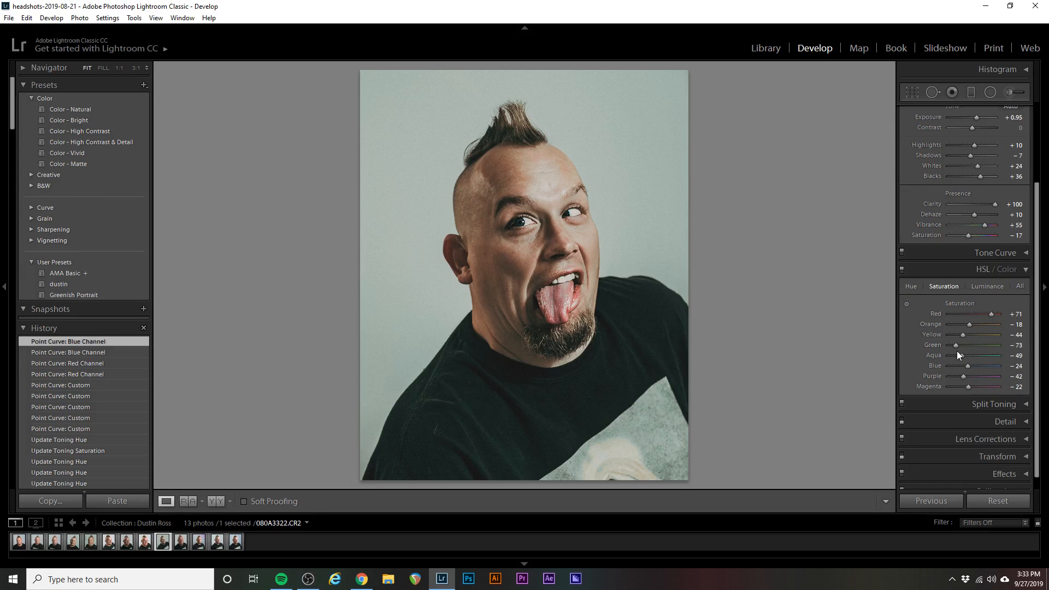
Set the HSL saturation of all eight colours, from Red to Magenta, to -100
drag(992, 314, 950, 314)
drag(970, 324, 945, 377)
drag(968, 387, 949, 384)
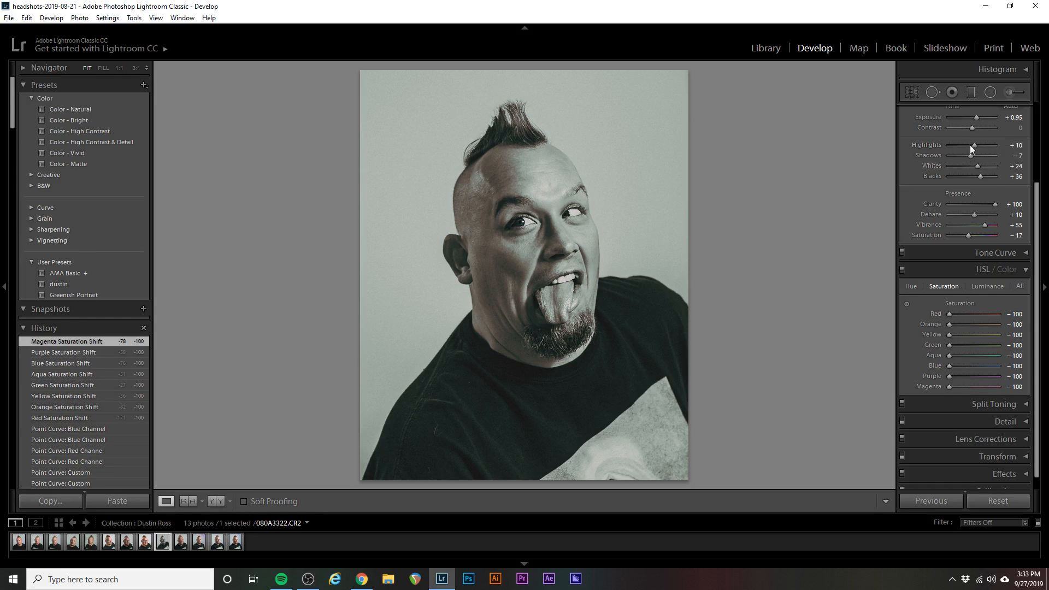
Try the Red, Orange and Yellow saturation at +100 one after another, returning each to -100
drag(950, 314, 998, 314)
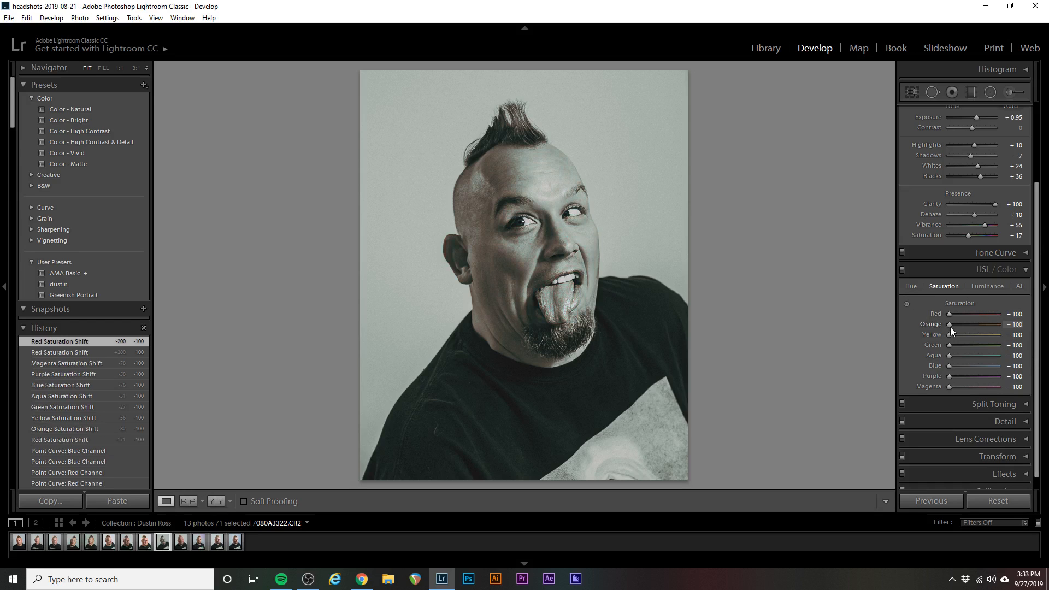
drag(967, 329, 1018, 334)
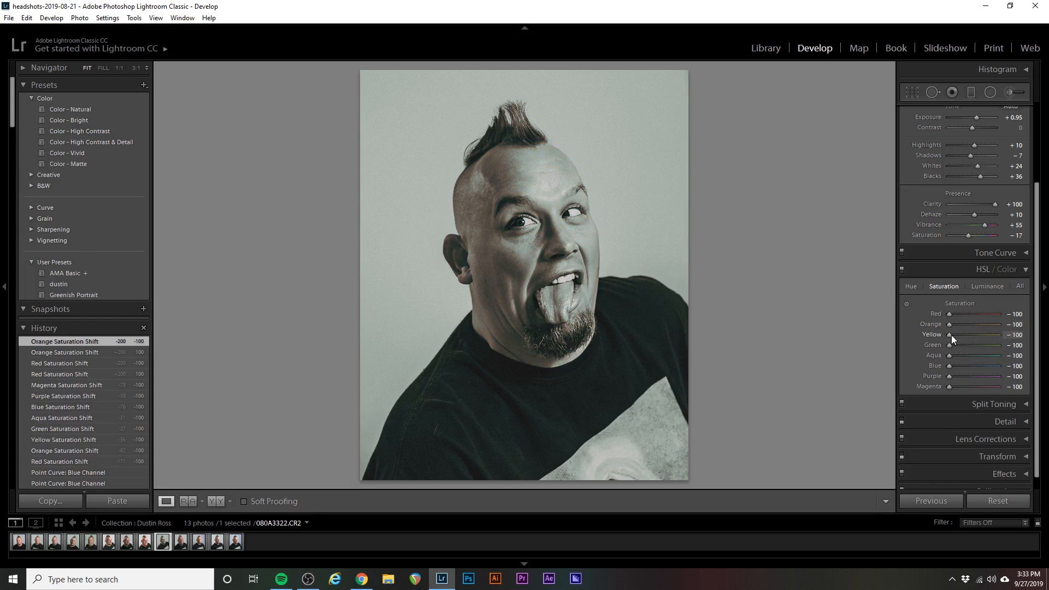
drag(952, 336, 1013, 343)
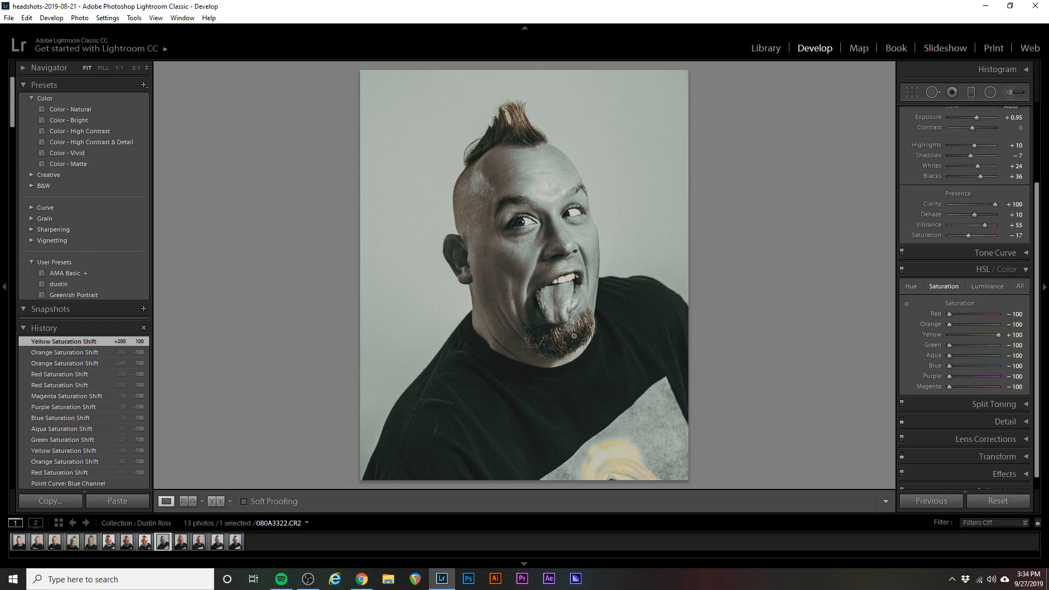
mouse_move(976, 335)
mouse_down()
mouse_move(937, 333)
mouse_move(975, 348)
mouse_up()
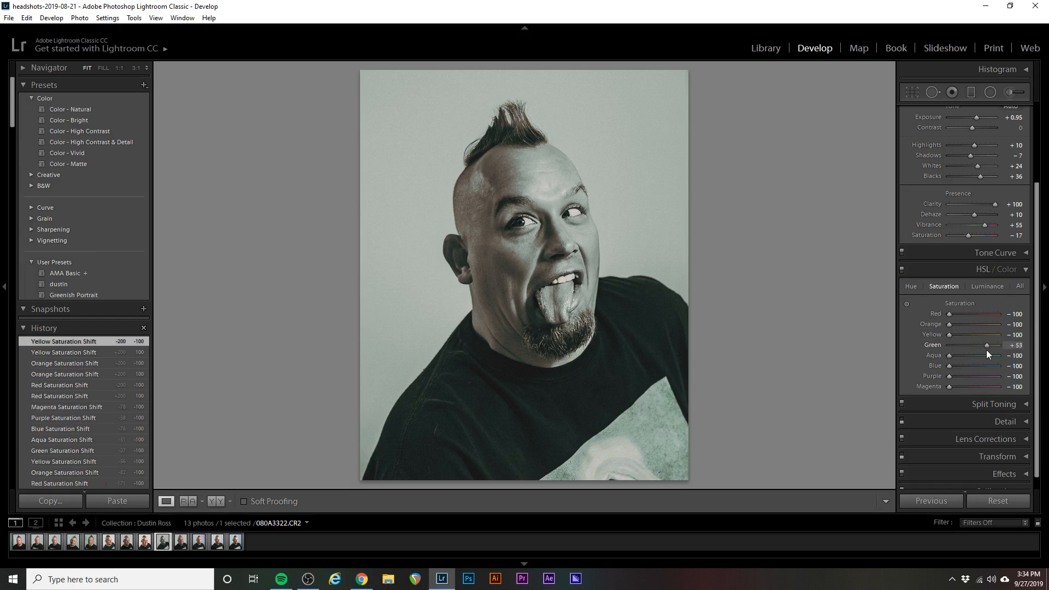
Try different saturation amounts for Green, Aqua, Blue, Purple and Magenta, and reset all five to 0
drag(959, 344, 976, 386)
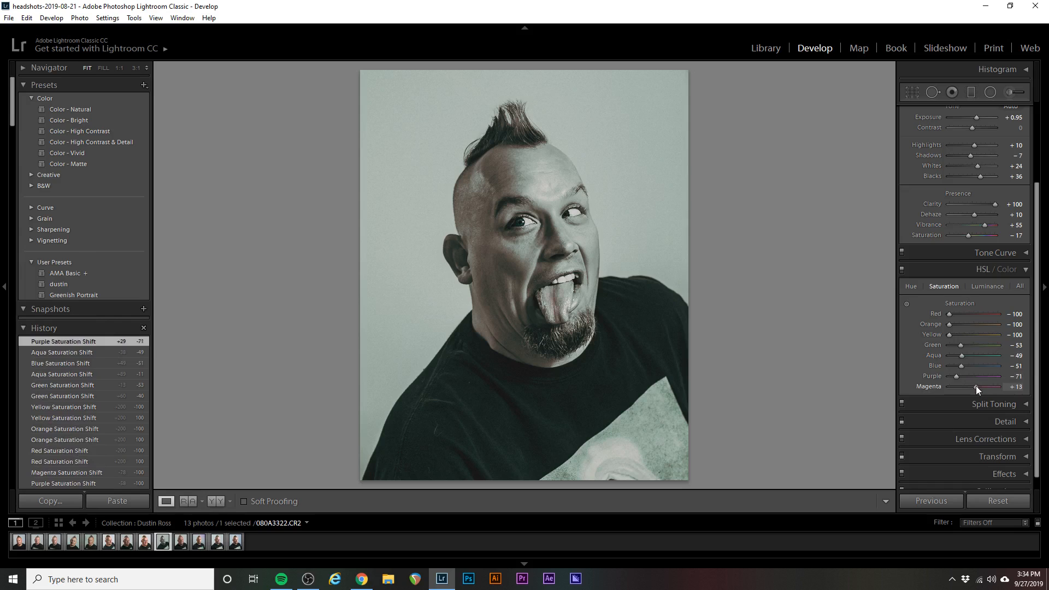
double_click(977, 386)
double_click(957, 377)
double_click(961, 365)
double_click(962, 355)
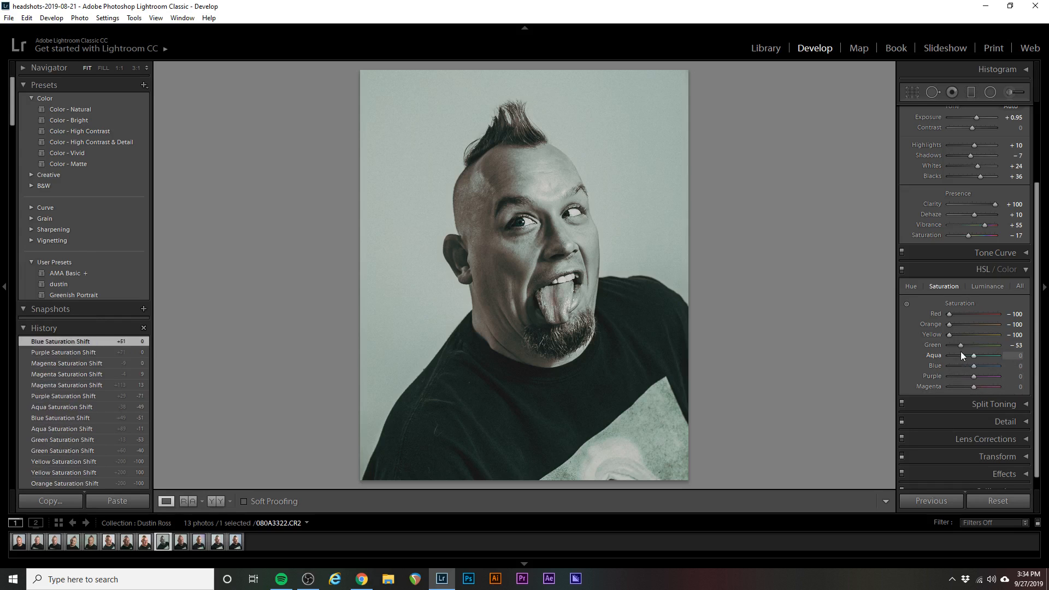
double_click(961, 345)
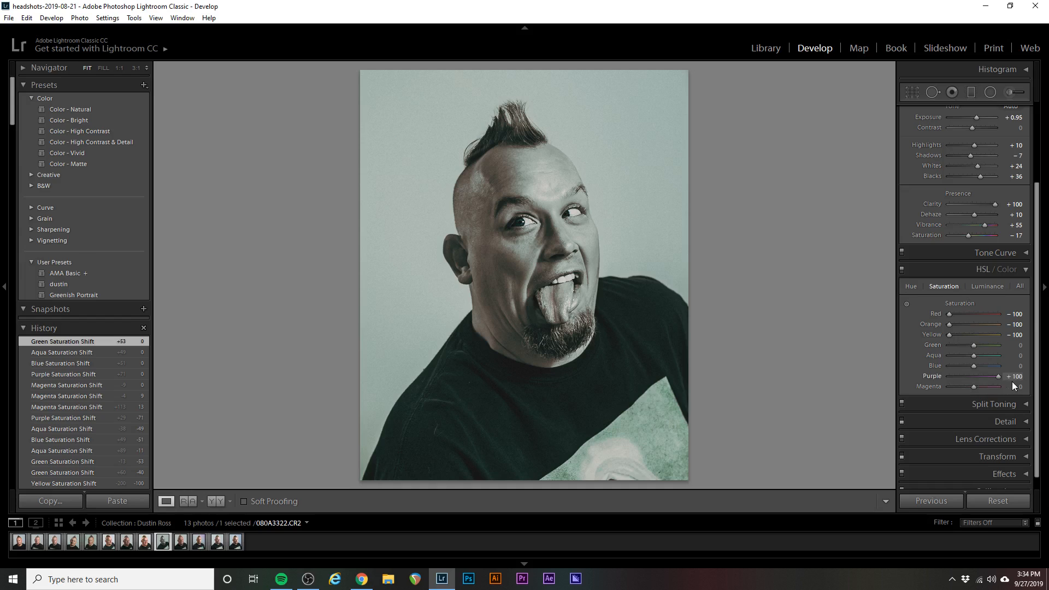
drag(1012, 381, 974, 385)
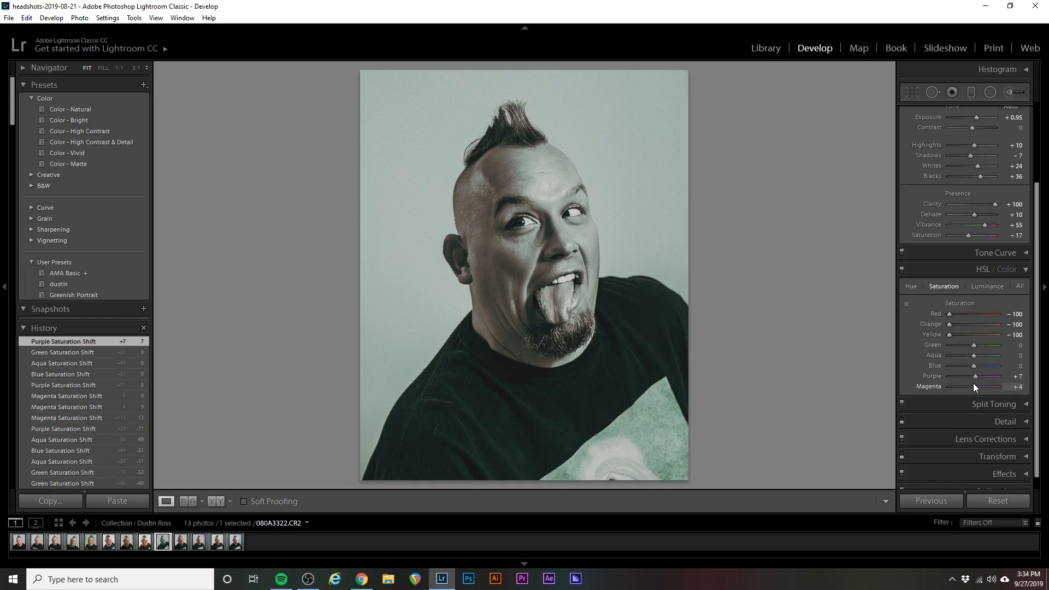
double_click(974, 386)
double_click(976, 376)
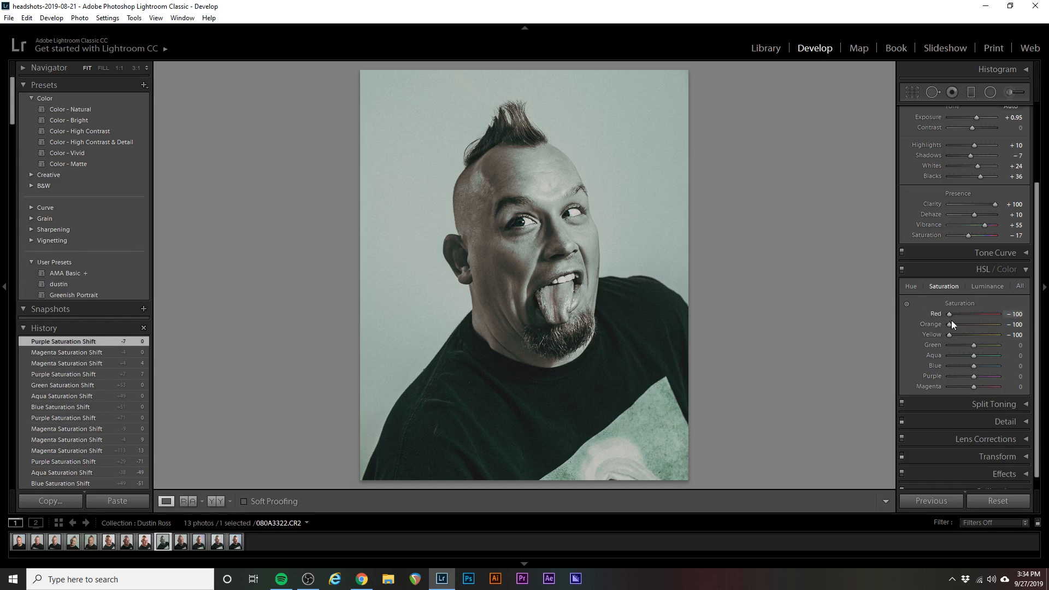
Set the Green, Aqua, Blue, Purple and Magenta saturation to -100
click(950, 346)
click(951, 356)
click(952, 366)
click(950, 376)
click(950, 387)
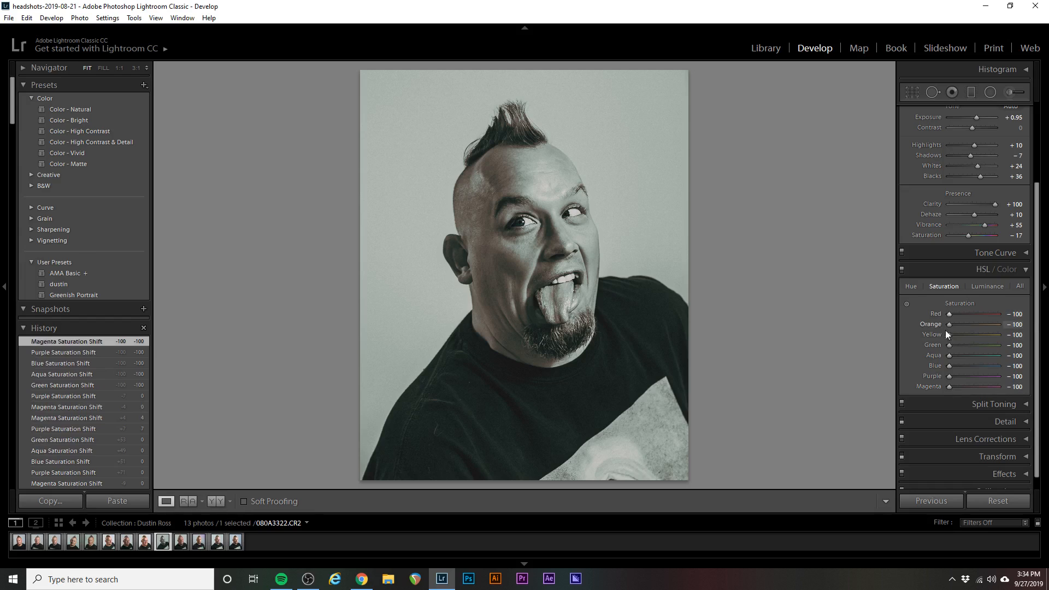
Set the Red saturation to +76, Orange to -9 and Yellow to +24
drag(950, 314, 992, 314)
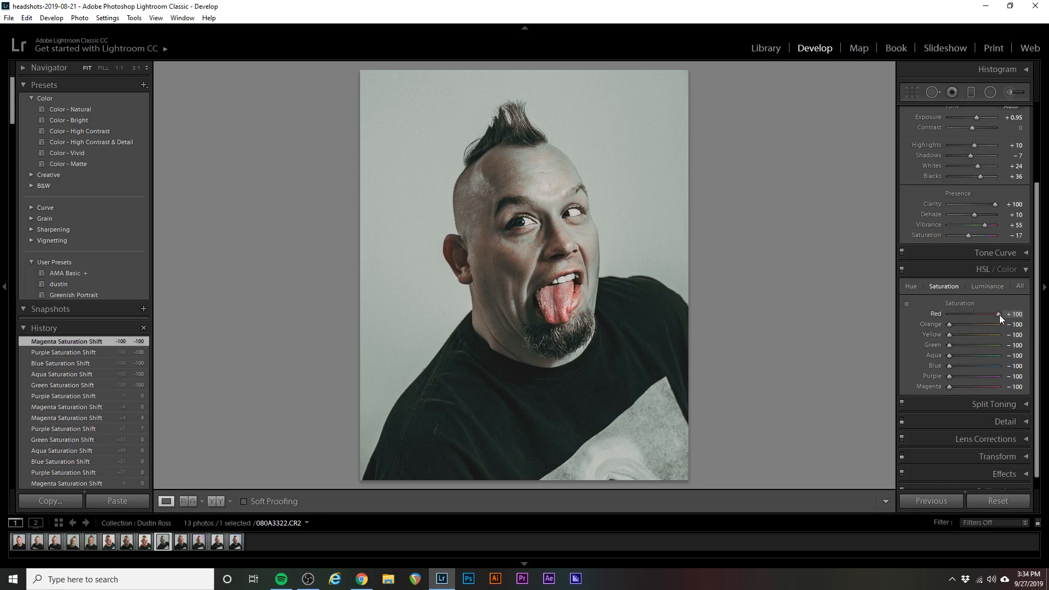
drag(985, 316, 992, 315)
drag(951, 327, 972, 326)
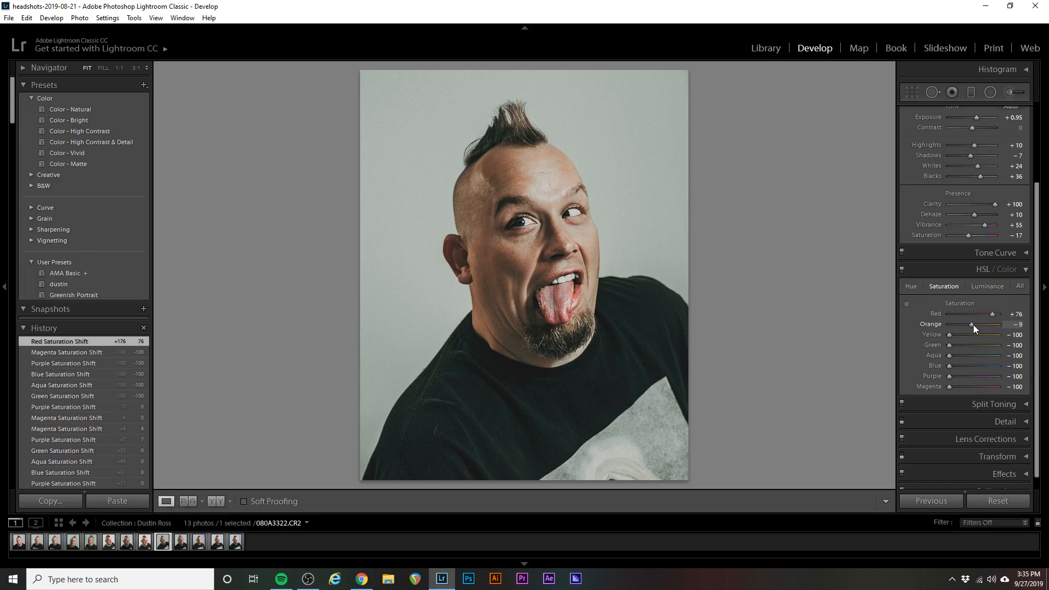
drag(973, 325, 975, 337)
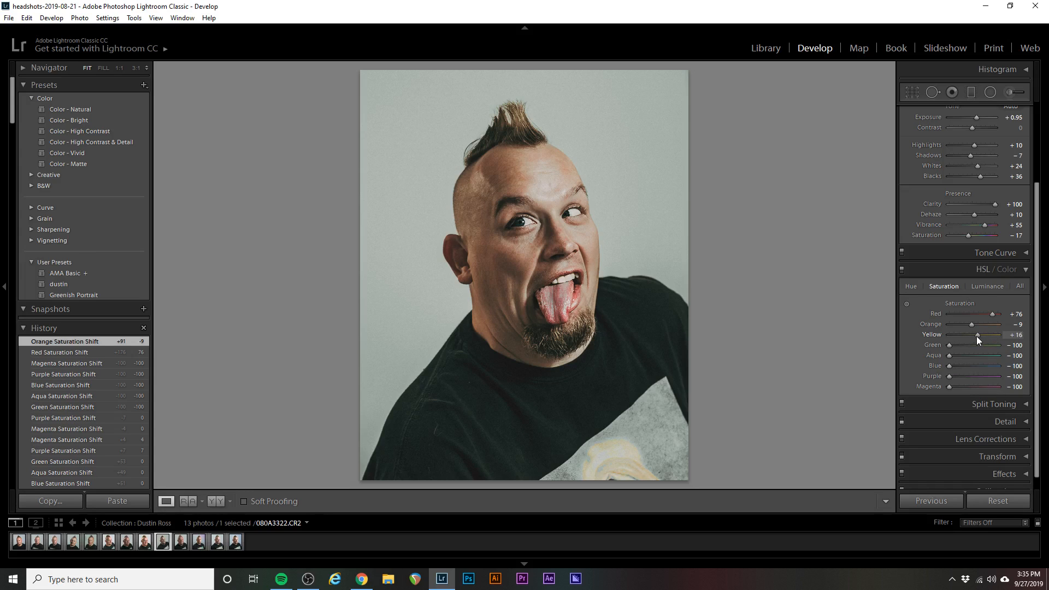
drag(980, 336, 979, 336)
Reset the Green, Aqua, Blue and Purple saturation to 0
double_click(950, 345)
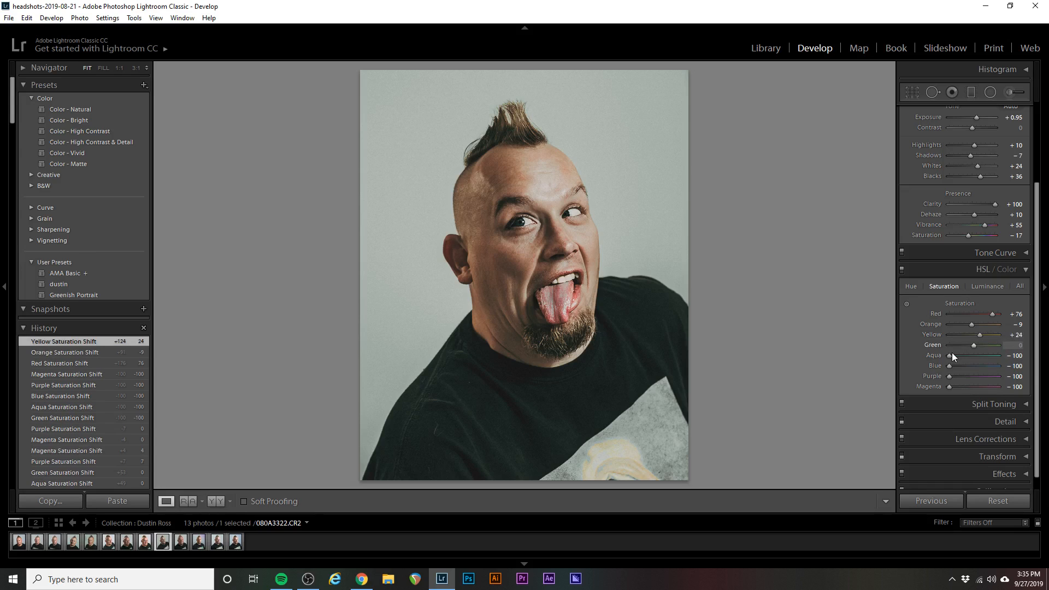
double_click(952, 356)
double_click(954, 365)
double_click(953, 376)
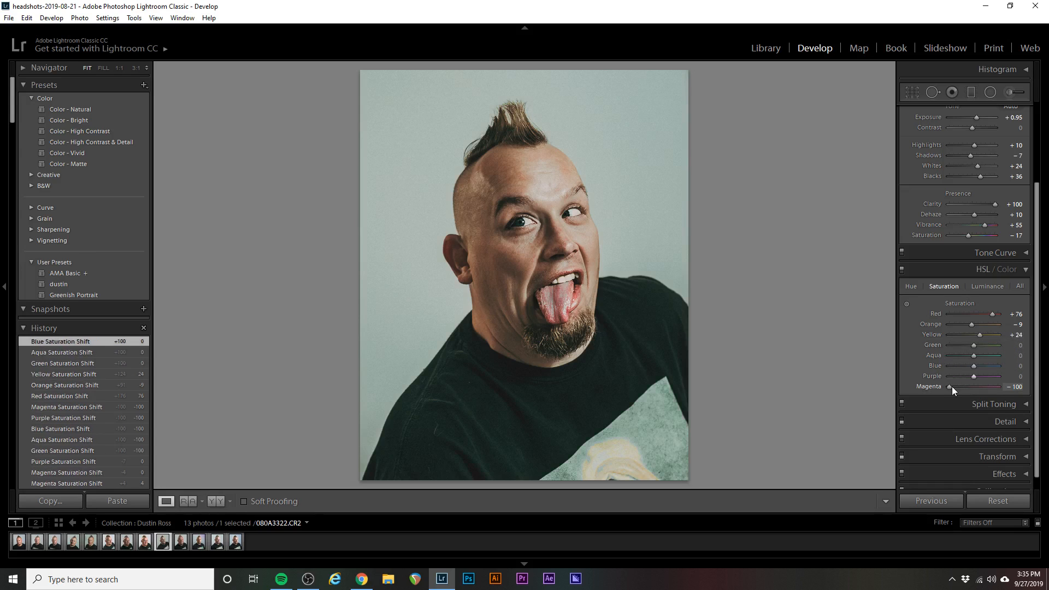
Try the Aqua, Blue, Purple and Magenta saturation at -100, and settle on -20, -20, -18 and -20
mouse_move(952, 386)
mouse_down()
mouse_move(970, 387)
mouse_move(967, 354)
mouse_move(968, 376)
mouse_move(951, 354)
mouse_move(936, 386)
mouse_up()
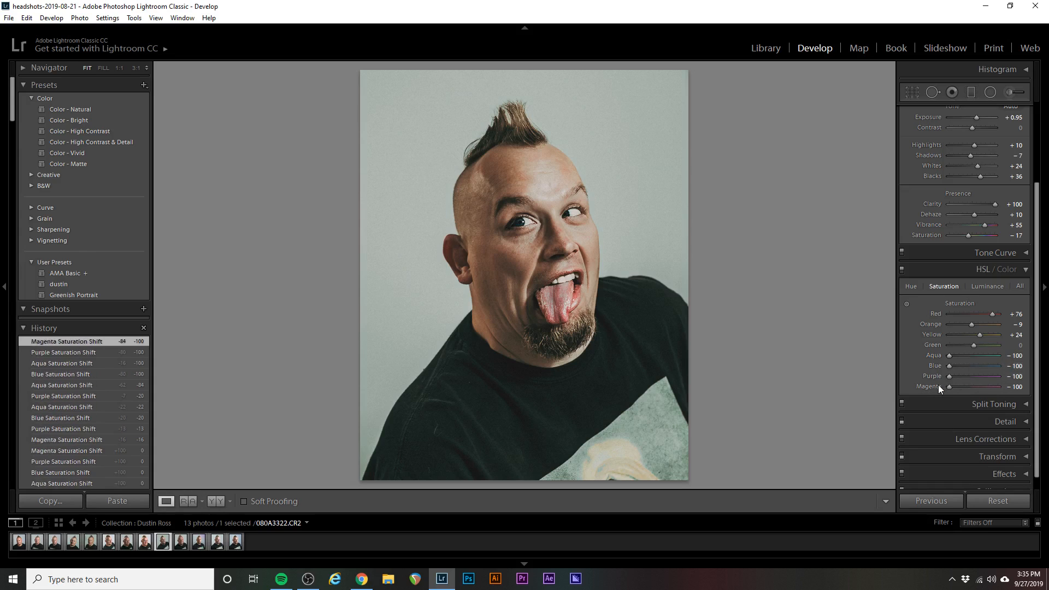
double_click(949, 386)
double_click(949, 378)
double_click(950, 366)
double_click(975, 356)
drag(976, 356, 969, 356)
drag(974, 366, 973, 379)
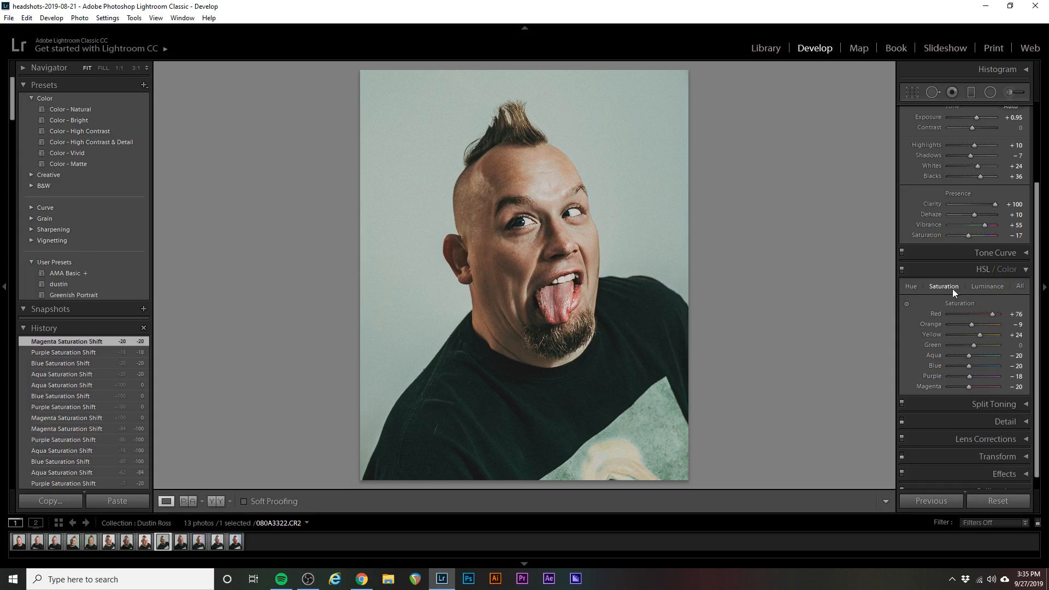
Try the Red hue in the HSL section at +100 and -100, and set it to -20
click(910, 286)
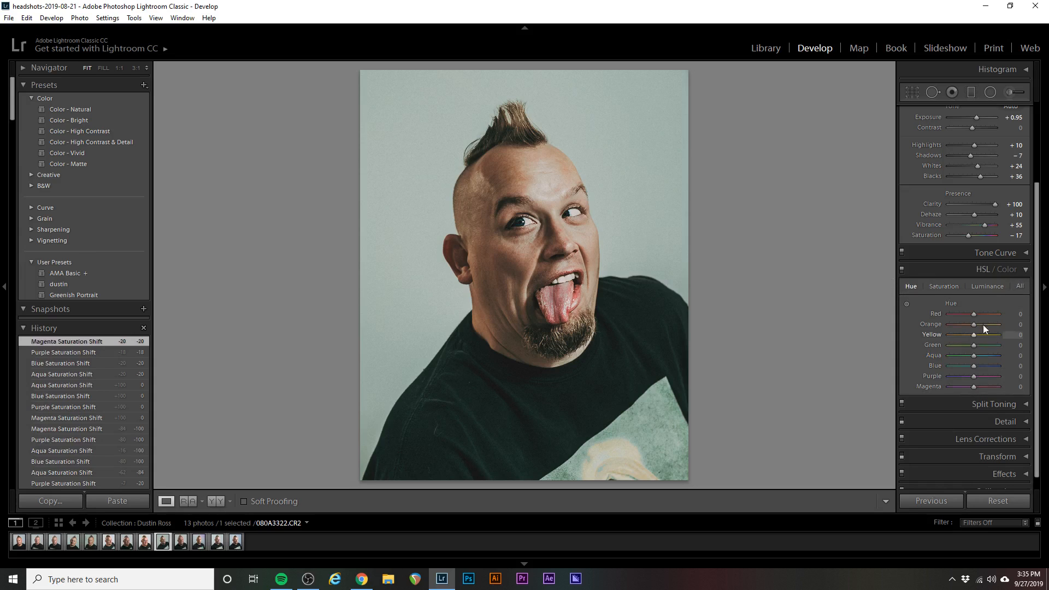
drag(976, 315, 1001, 355)
drag(998, 315, 914, 337)
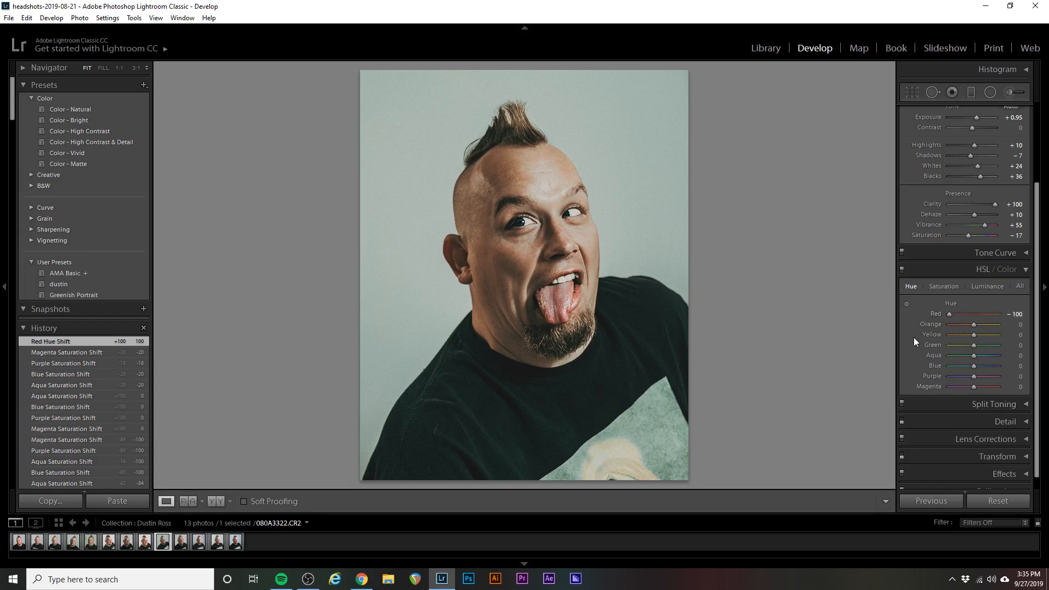
double_click(949, 314)
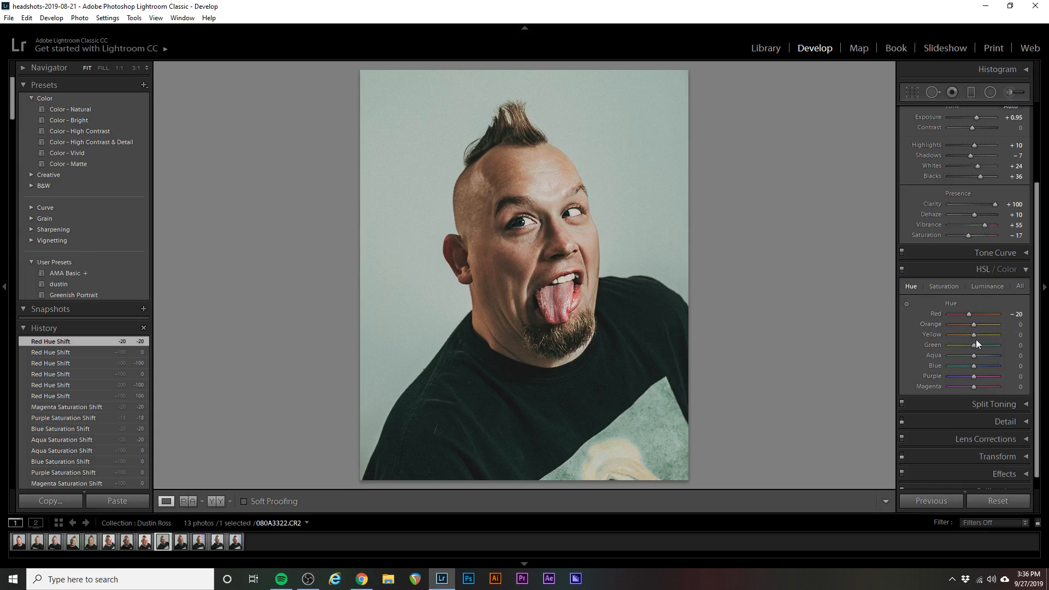
Try the Orange hue at +100 and set it to -7, and try the Yellow hue at -100 and +100 before resetting it to 0
drag(973, 324, 1012, 328)
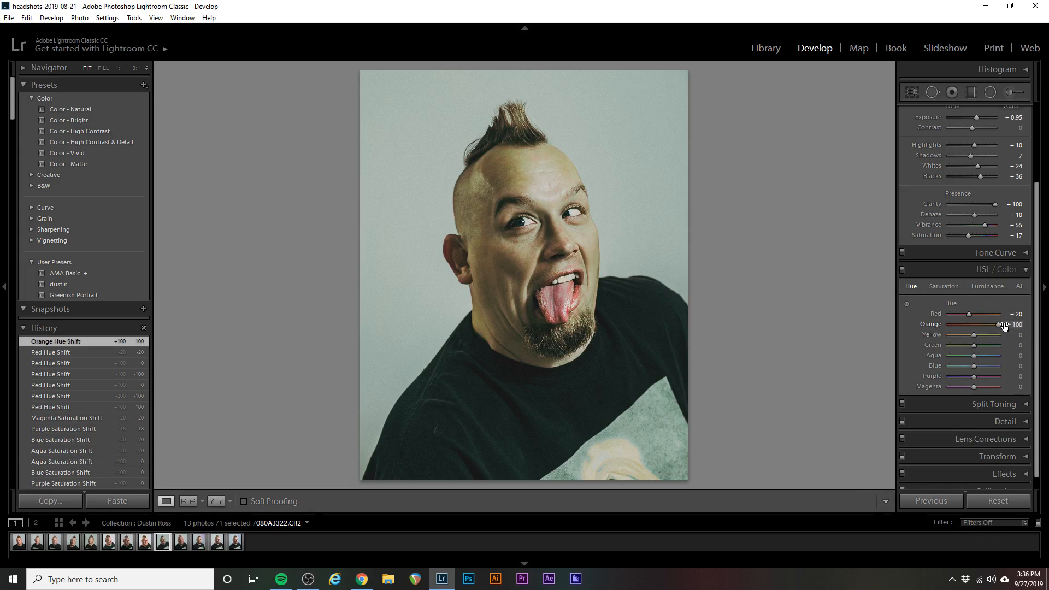
drag(976, 324, 972, 324)
drag(961, 325, 972, 325)
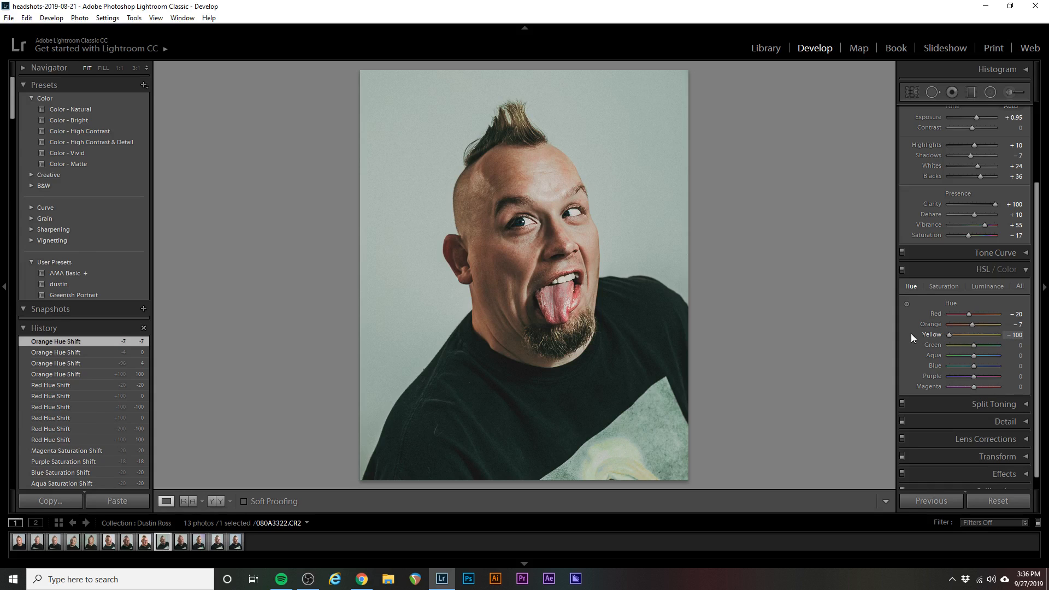
drag(910, 334, 1037, 332)
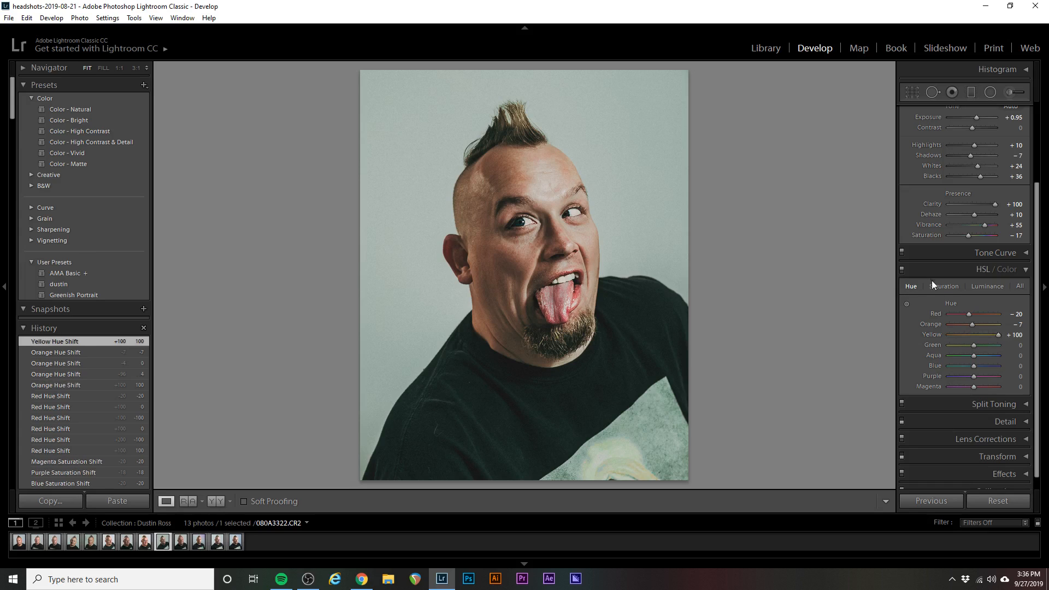
drag(1000, 336, 977, 334)
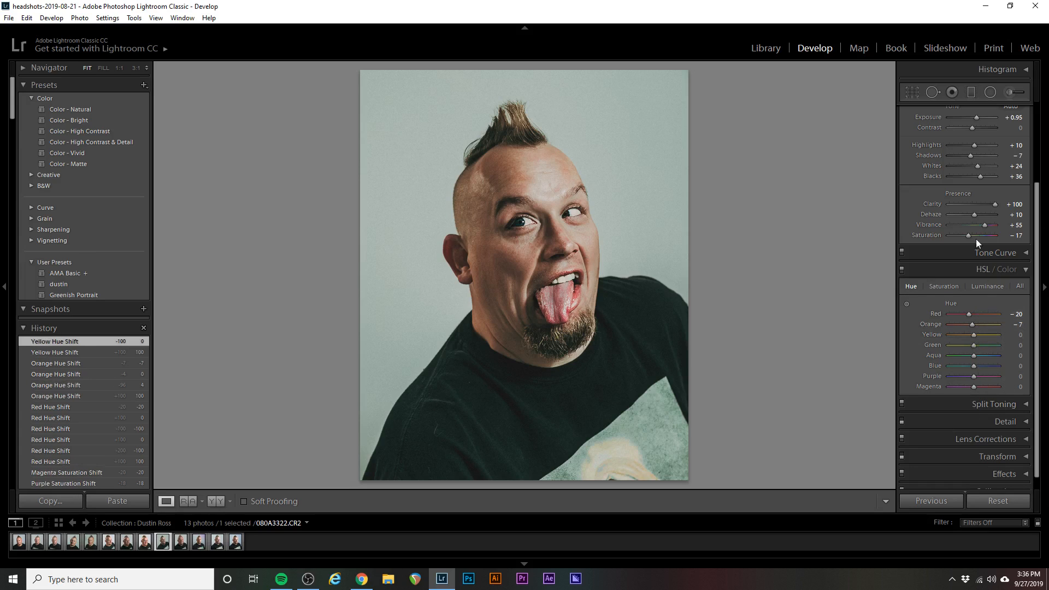
Try the Orange luminance at 0 and +24, and the Orange saturation at +44
click(984, 286)
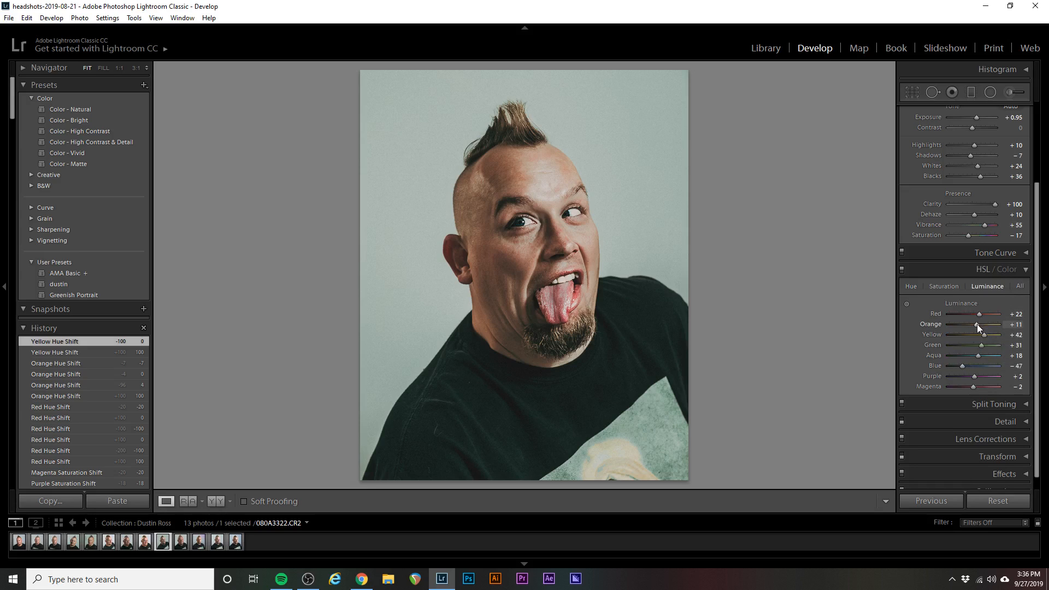
click(944, 288)
drag(972, 324, 982, 320)
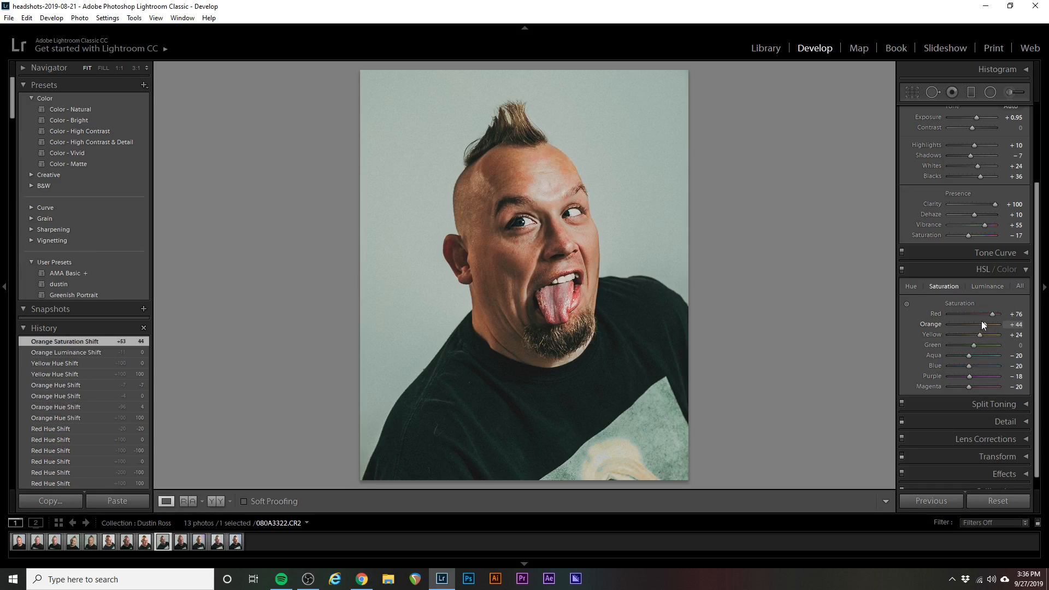
click(986, 286)
drag(976, 326, 985, 326)
Set the Orange saturation to -13, the Orange luminance to +18 and the Red luminance to +13
mouse_move(981, 326)
mouse_down()
mouse_move(962, 314)
mouse_move(976, 314)
mouse_up()
click(953, 286)
click(988, 286)
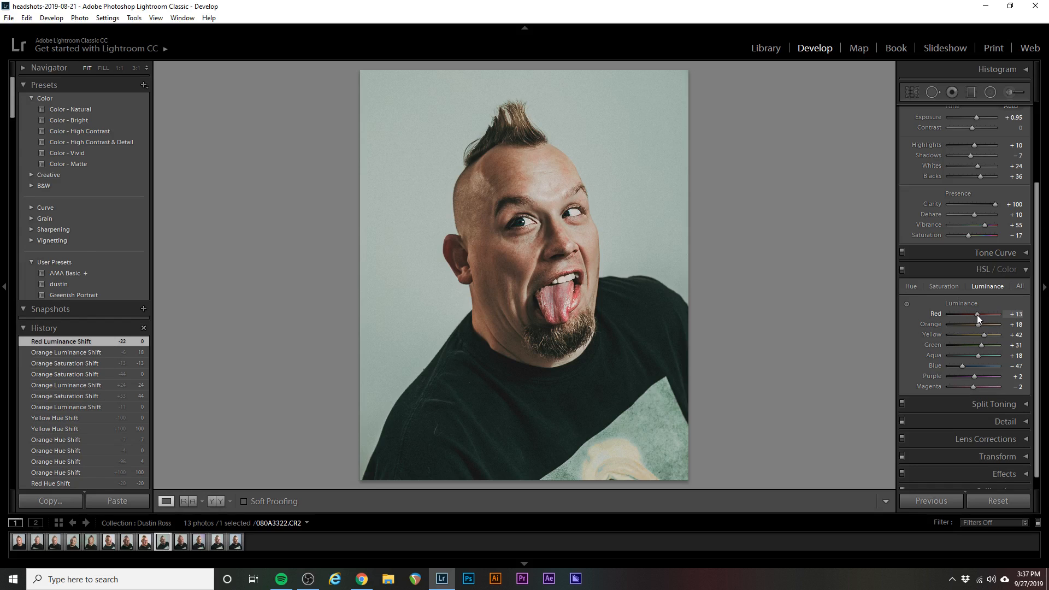
drag(977, 315, 977, 315)
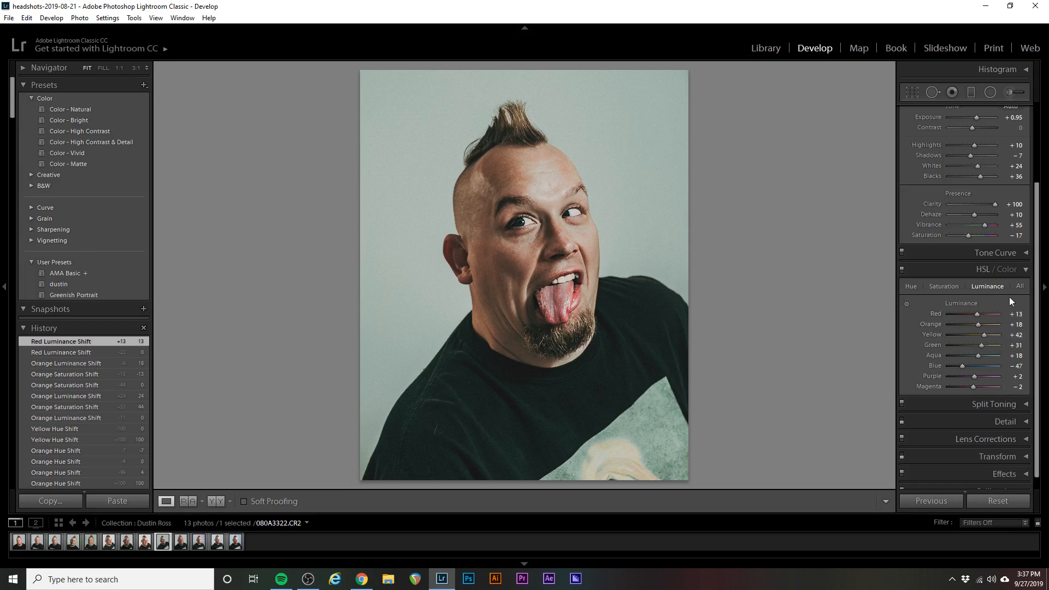
Collapse the HSL section and open the Detail section with its sharpening and noise reduction settings
click(1030, 272)
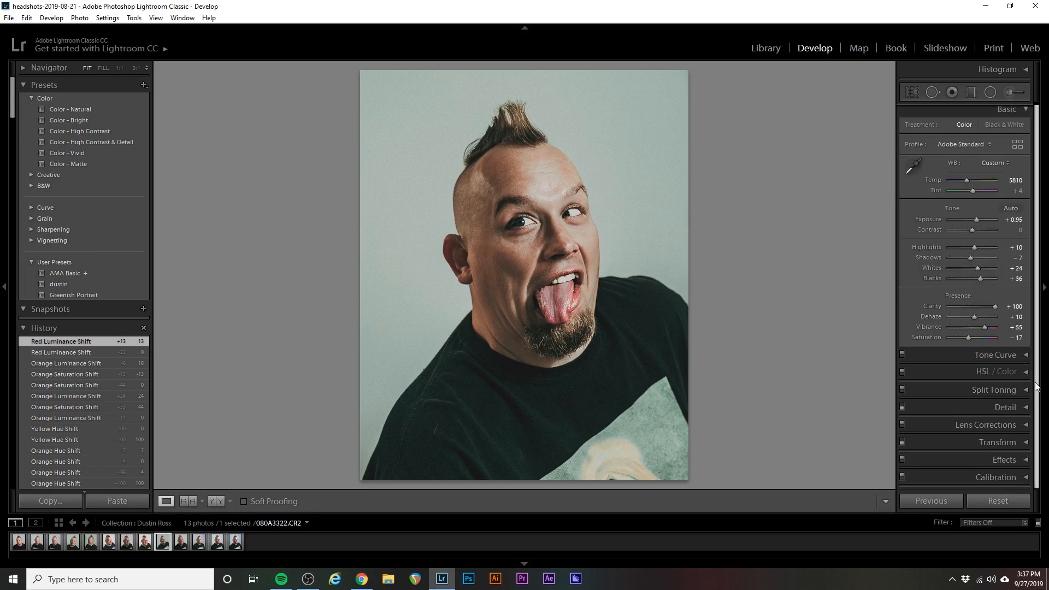
click(1025, 407)
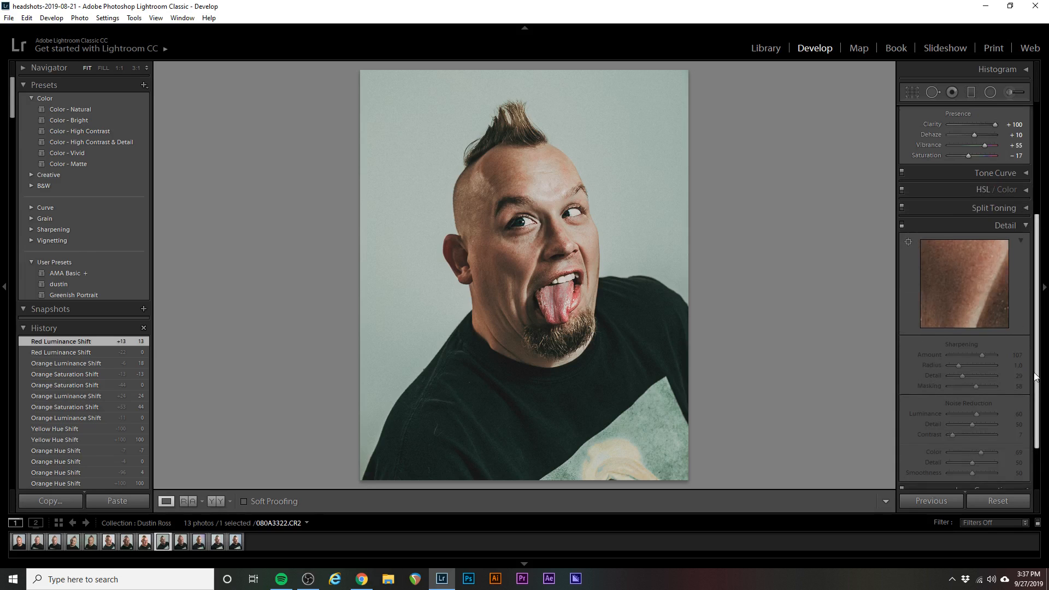
Turn on the Detail section's sharpening and noise reduction adjustments for the headshot
scroll(921, 210, down, 2)
click(902, 176)
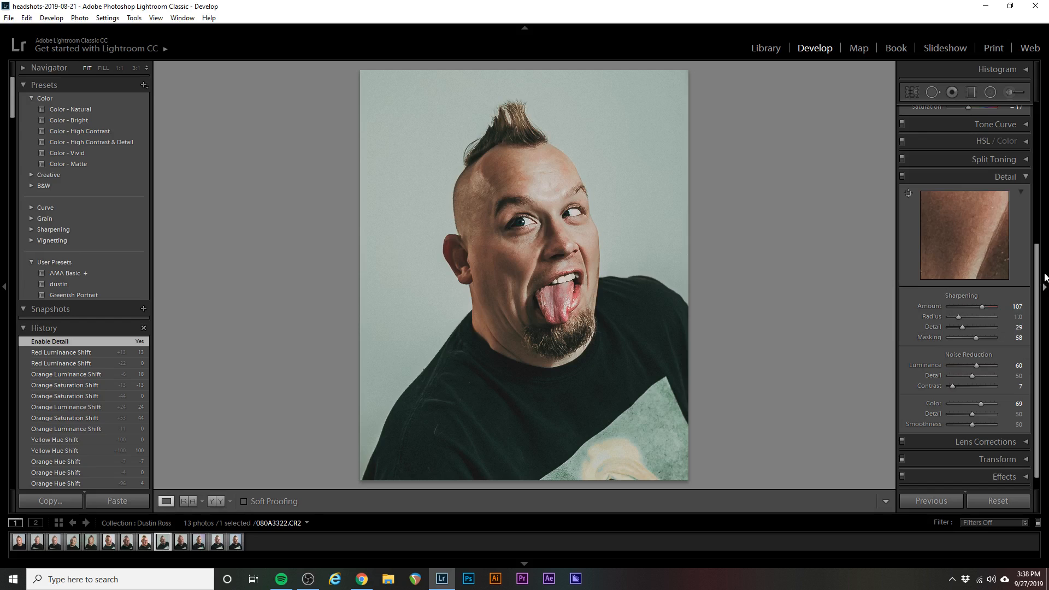
scroll(1036, 287, down, 1)
scroll(1037, 287, down, 1)
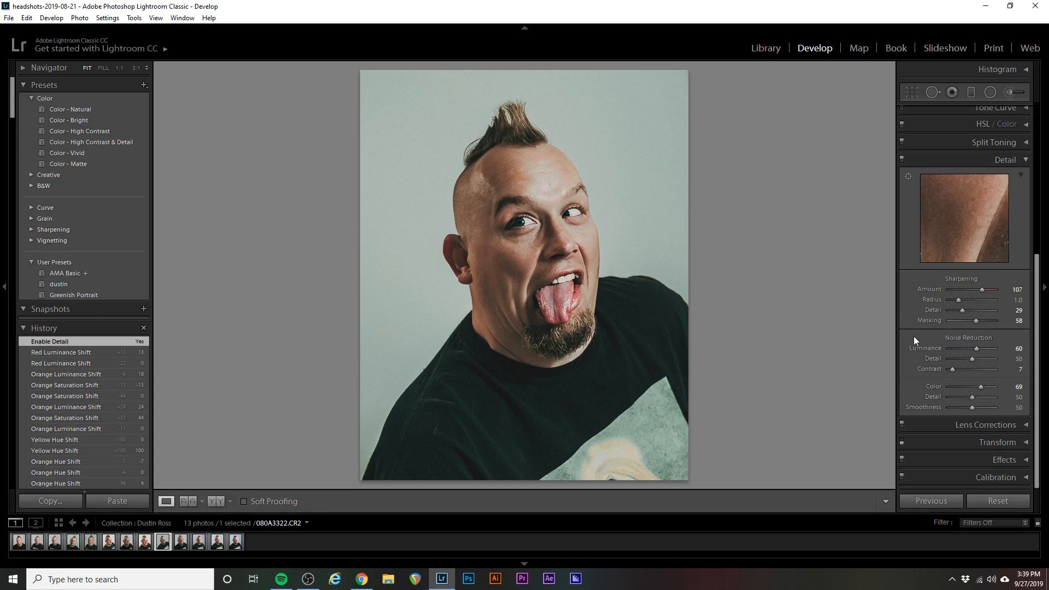
click(1025, 159)
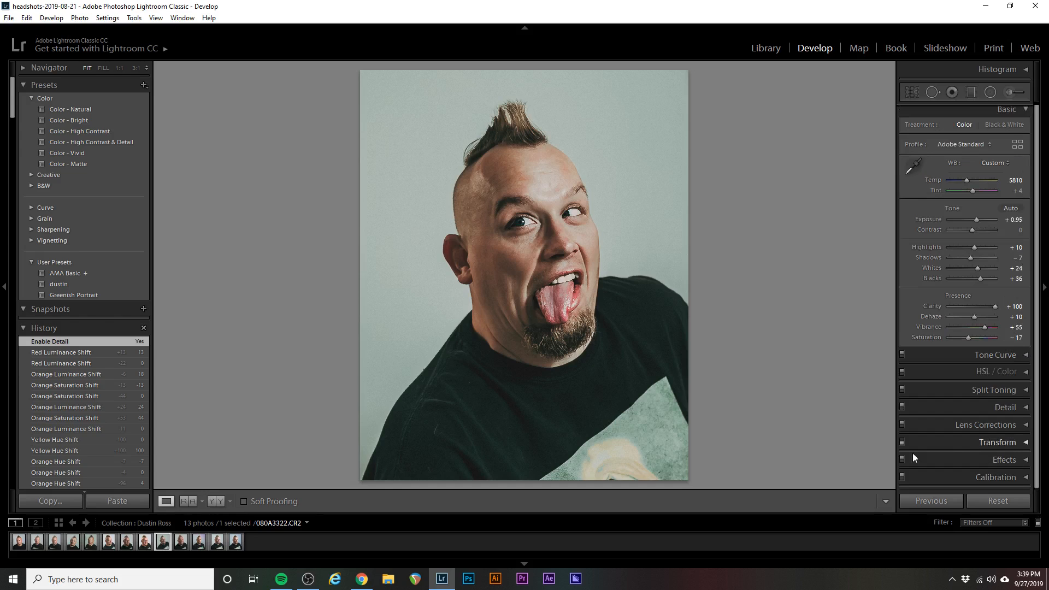
click(1020, 408)
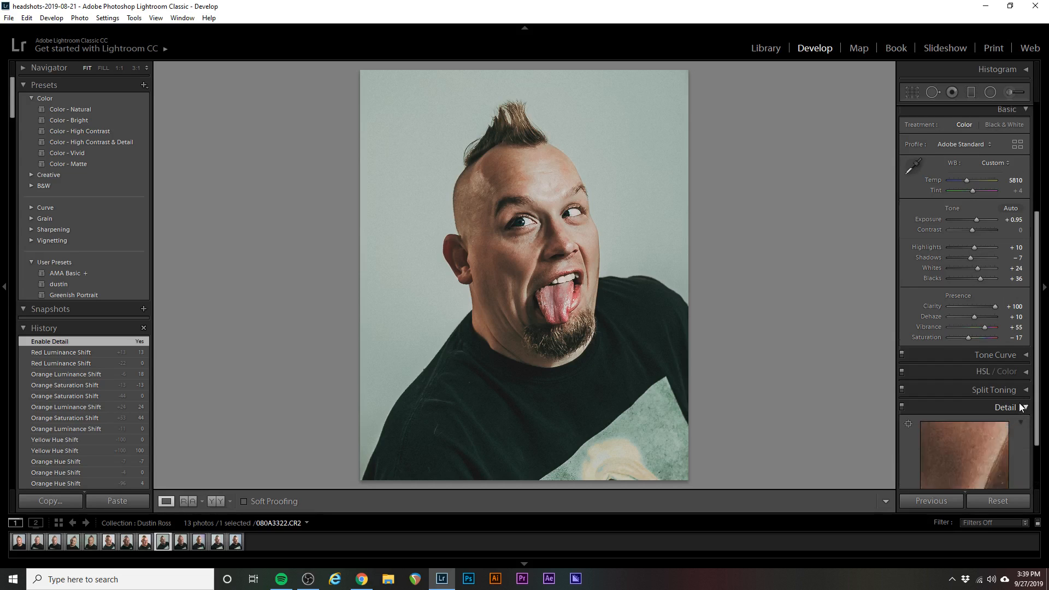
click(1041, 334)
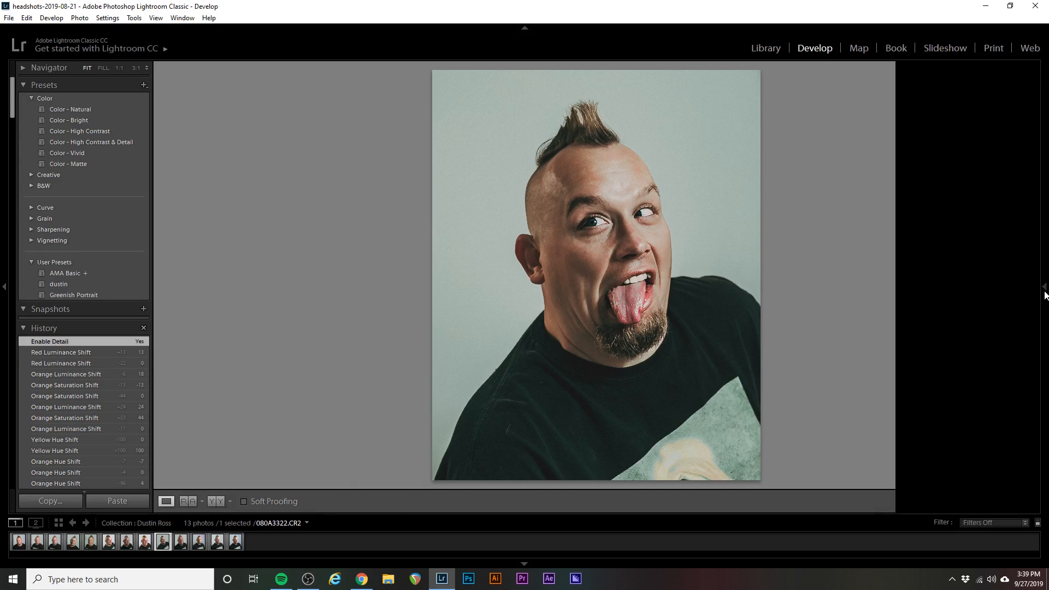
click(1045, 289)
scroll(1039, 361, down, 3)
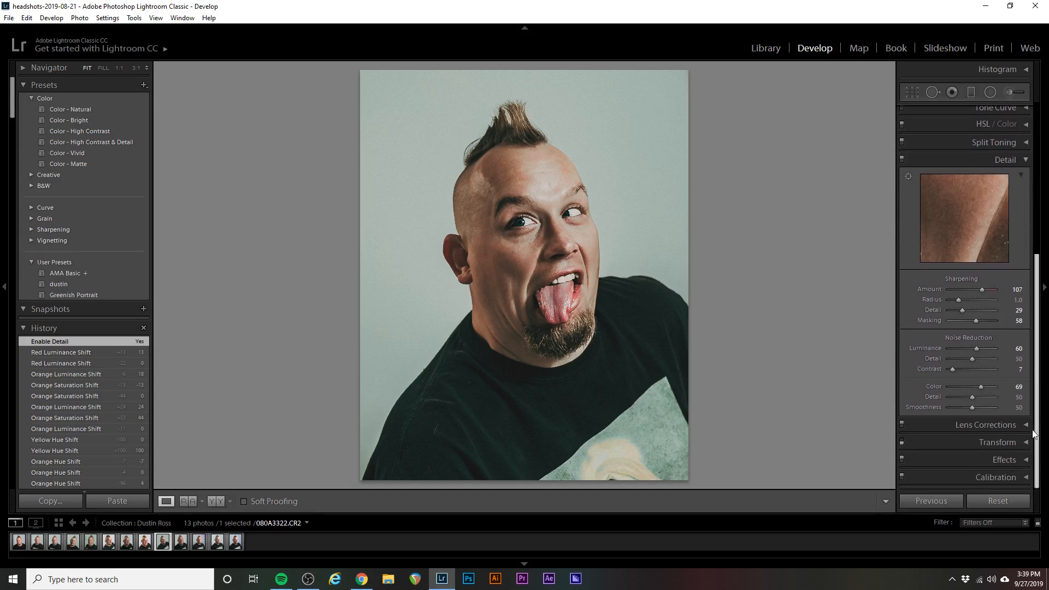
In the Effects section, try Grain amounts of 57, 45 and 38, and set the amount to 35
click(1019, 461)
scroll(1035, 437, down, 1)
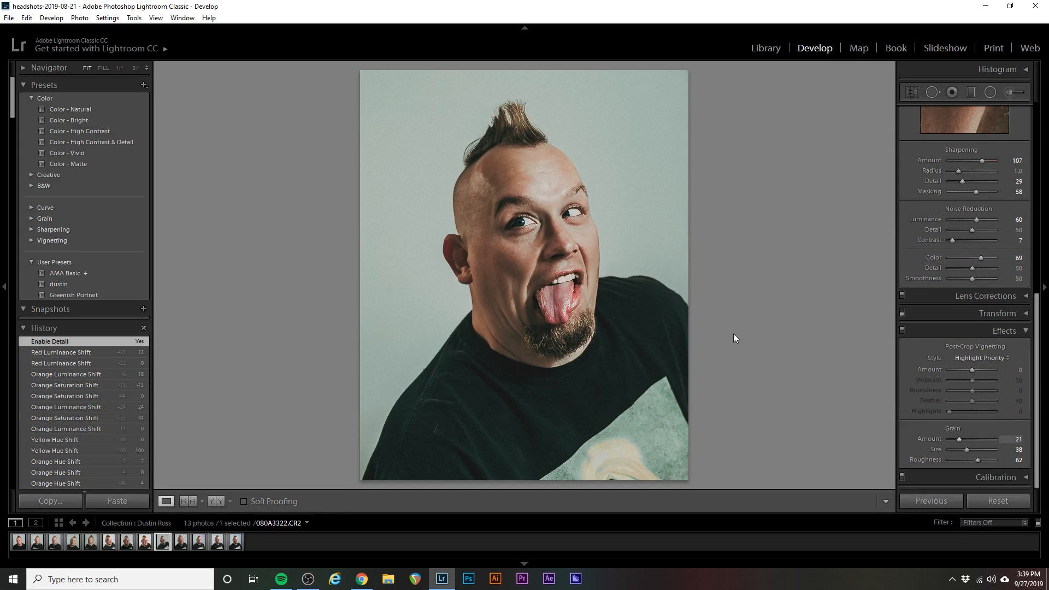
click(118, 67)
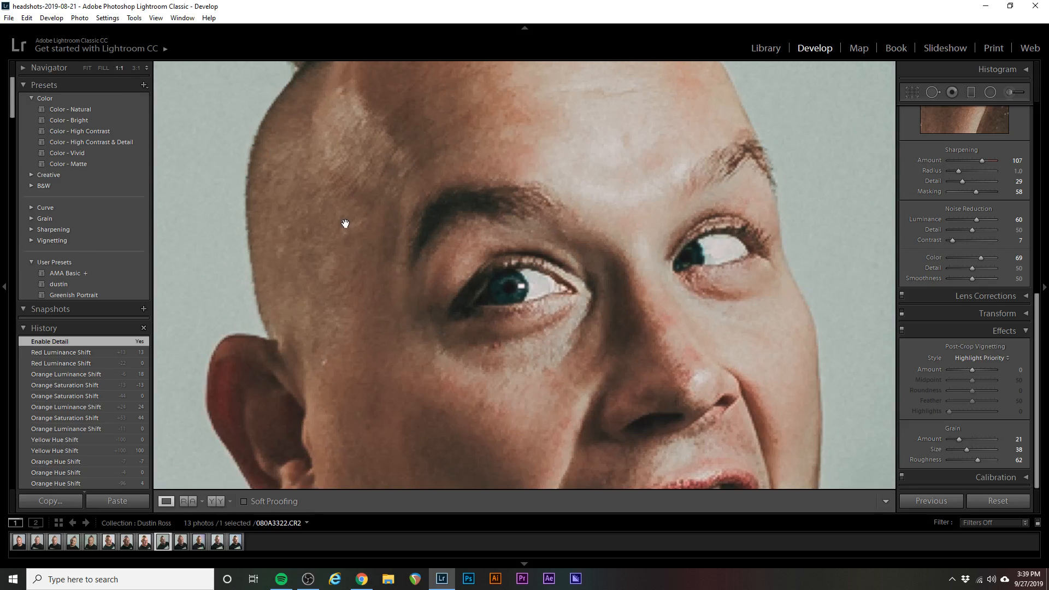
drag(733, 187, 521, 304)
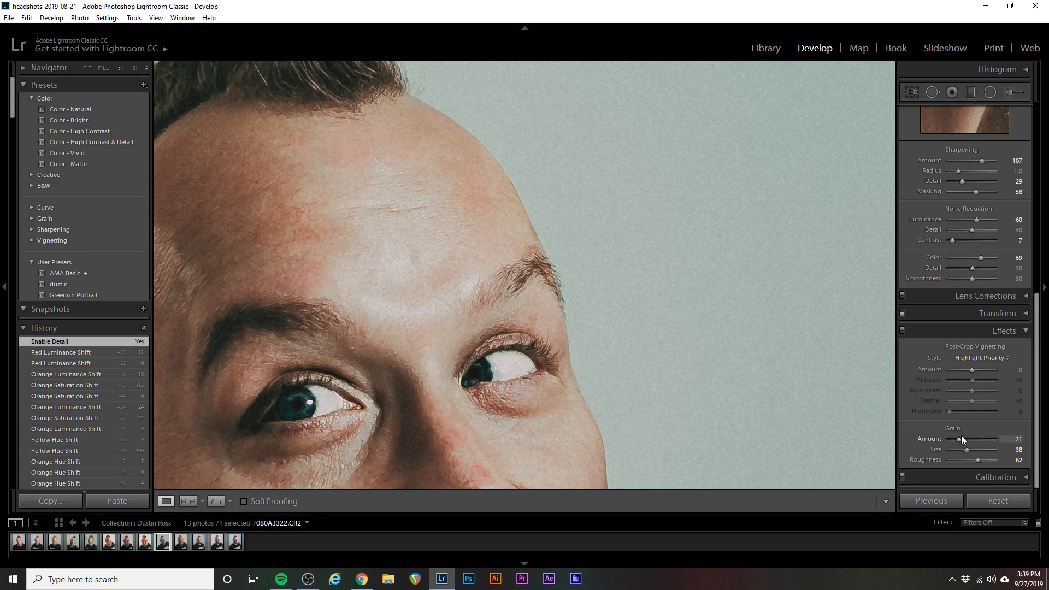
mouse_move(961, 438)
mouse_down()
mouse_move(979, 440)
mouse_move(966, 442)
mouse_up()
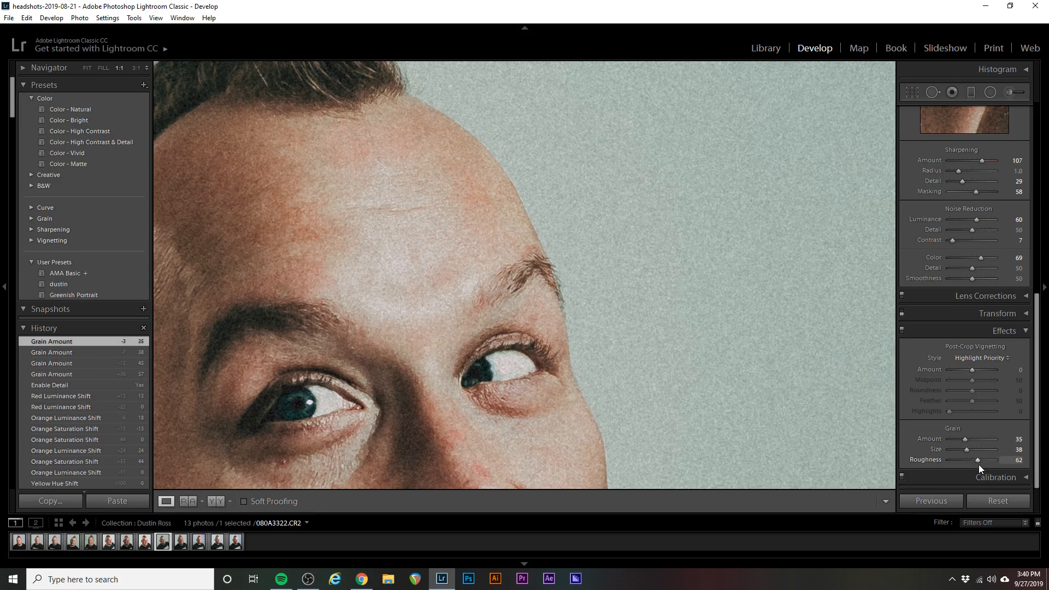
Try Grain roughness 1 and size 8, and settle on size 39, roughness 70 and amount 27
drag(977, 461, 953, 451)
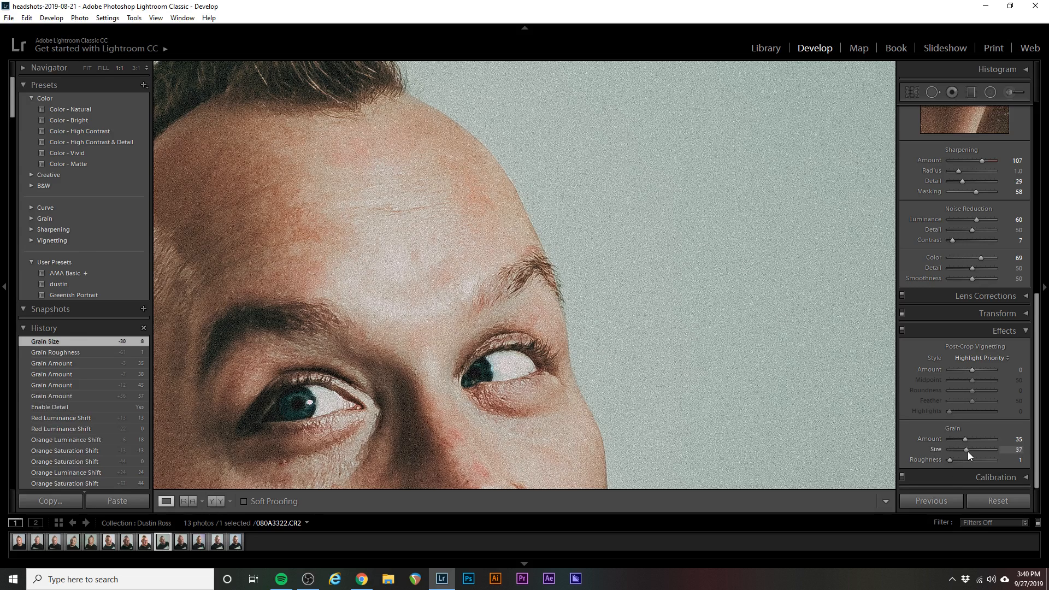
mouse_move(969, 451)
mouse_down()
mouse_move(982, 458)
mouse_move(961, 441)
mouse_up()
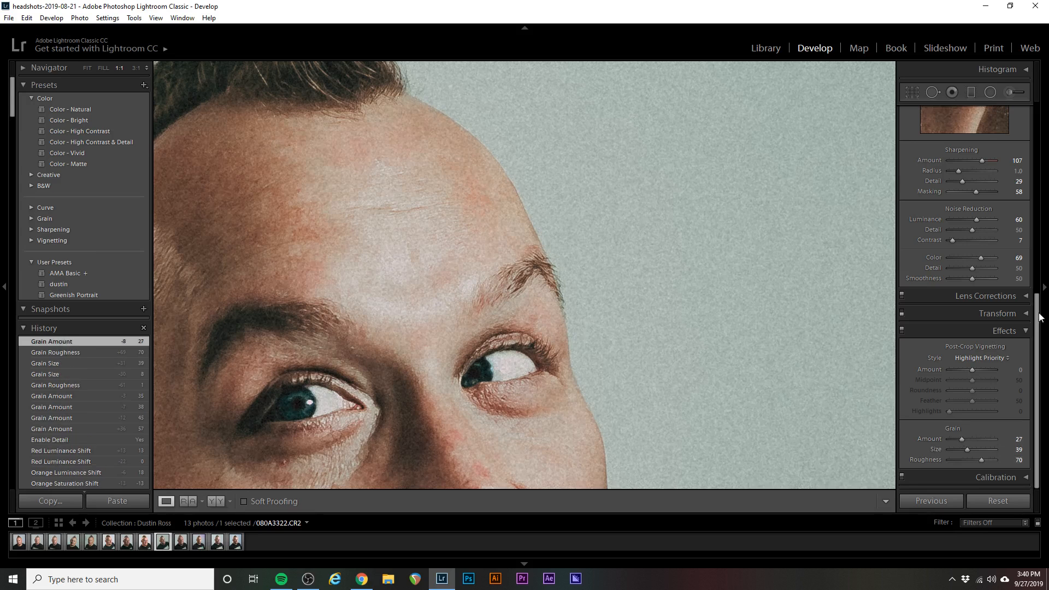
click(1026, 331)
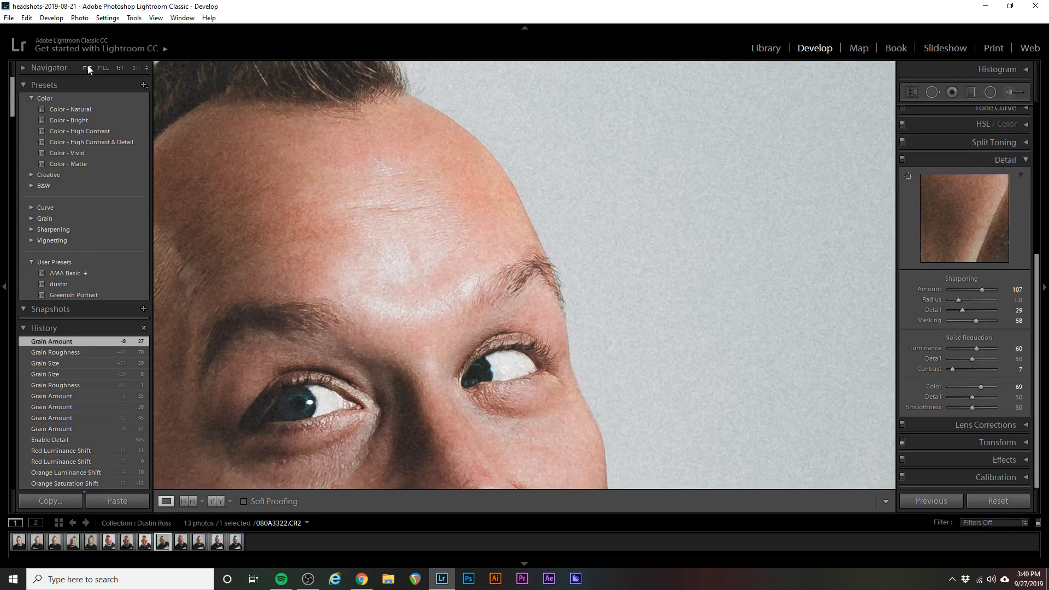
click(88, 69)
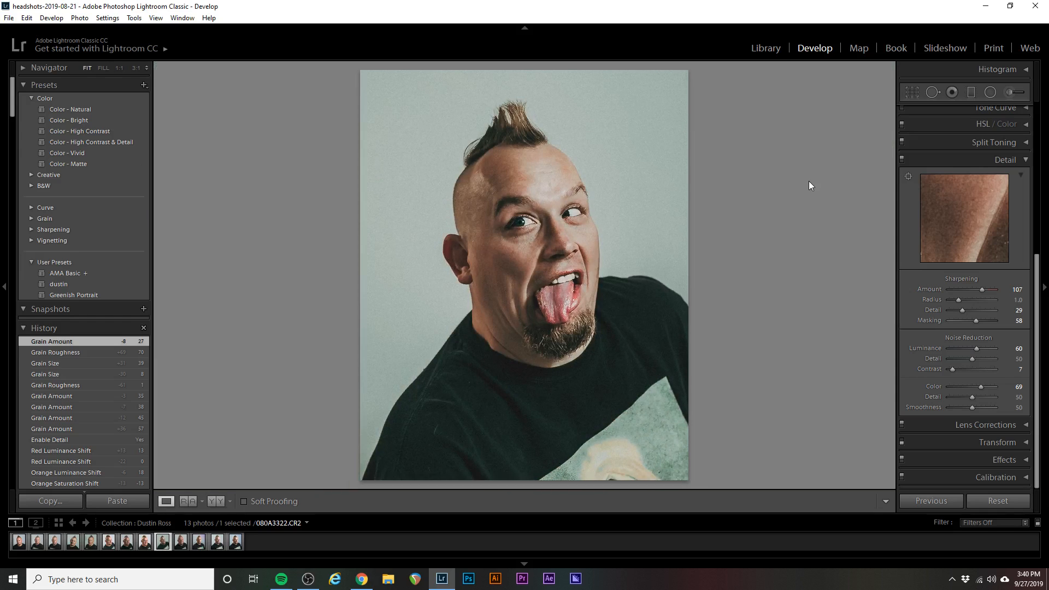
View the unedited headshot by reverting to the last Crop Rectangle history state before the first Greenish Portrait preset
scroll(132, 428, down, 10)
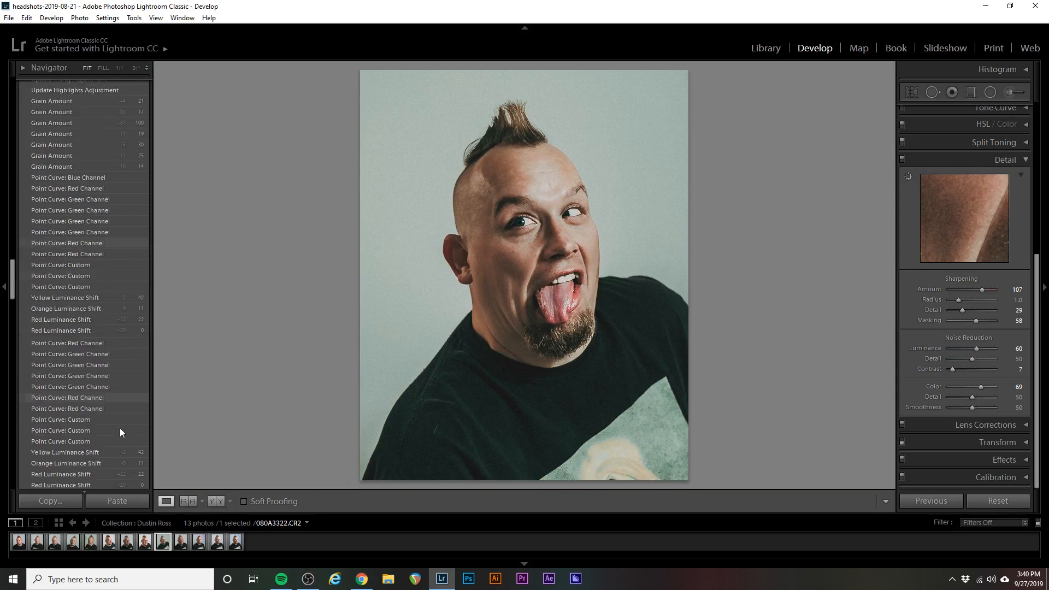
scroll(120, 428, down, 15)
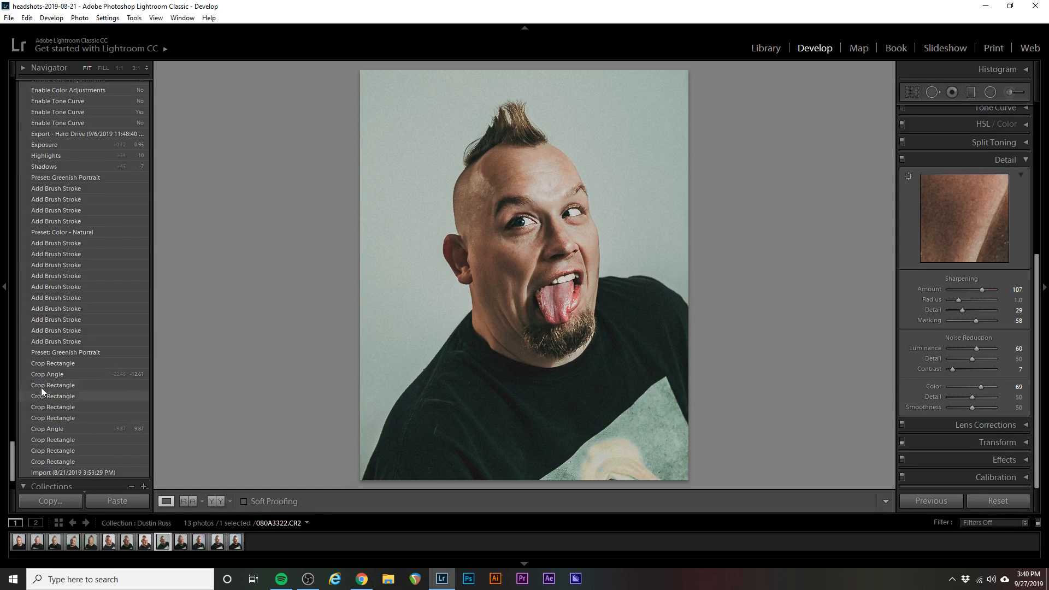
click(63, 364)
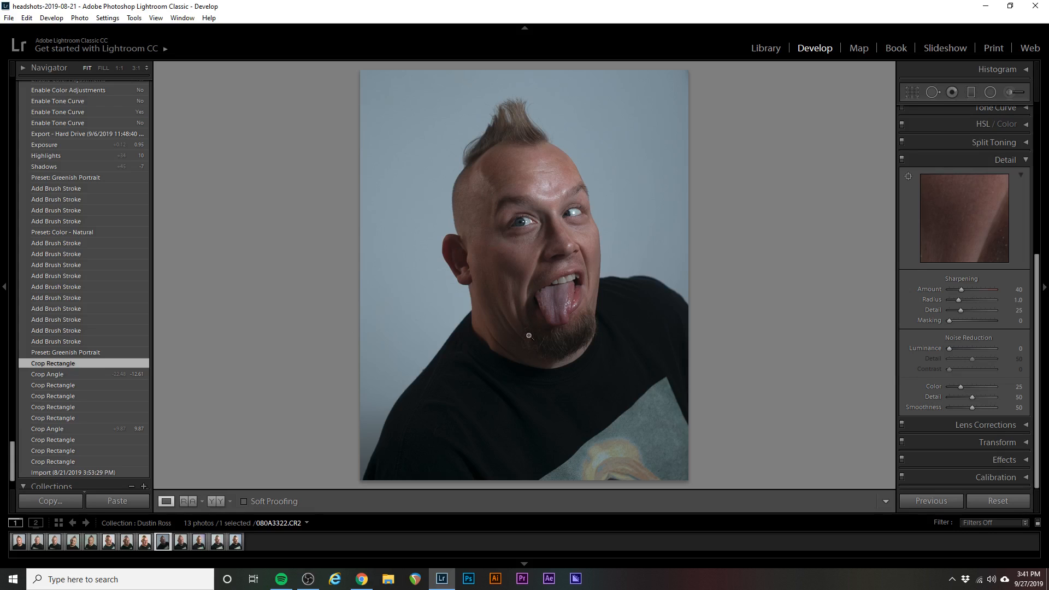
Restore the finished edit by returning to the newest history state, Grain Amount 27
scroll(62, 352, up, 20)
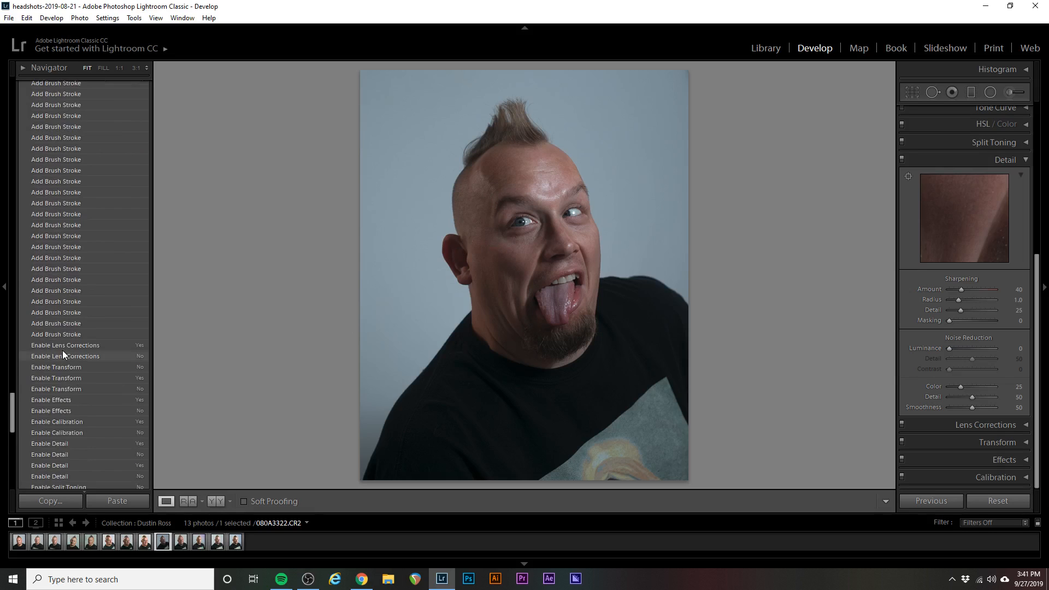
scroll(80, 353, up, 20)
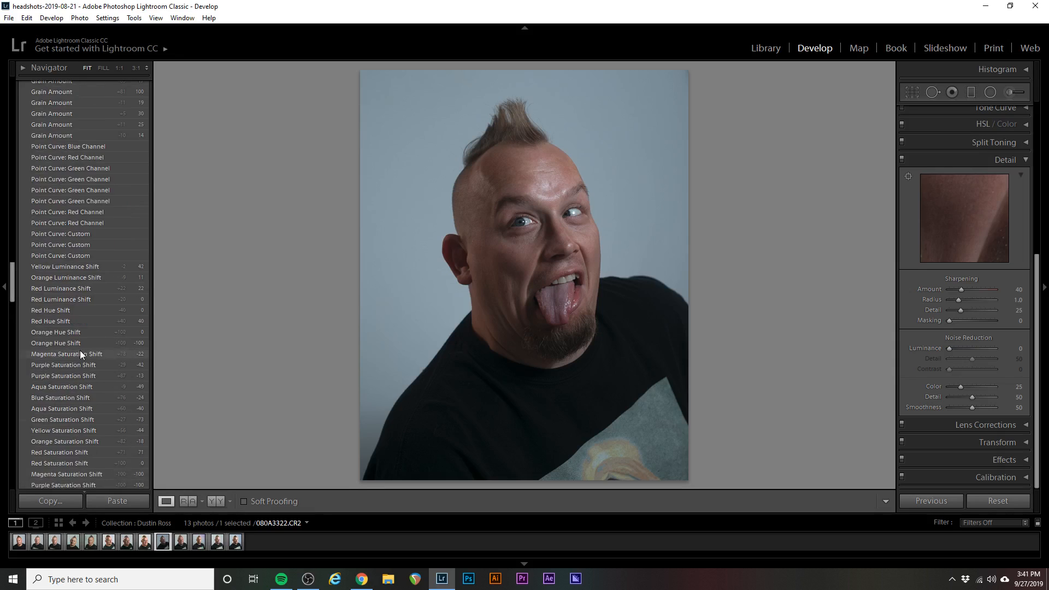
scroll(80, 350, up, 10)
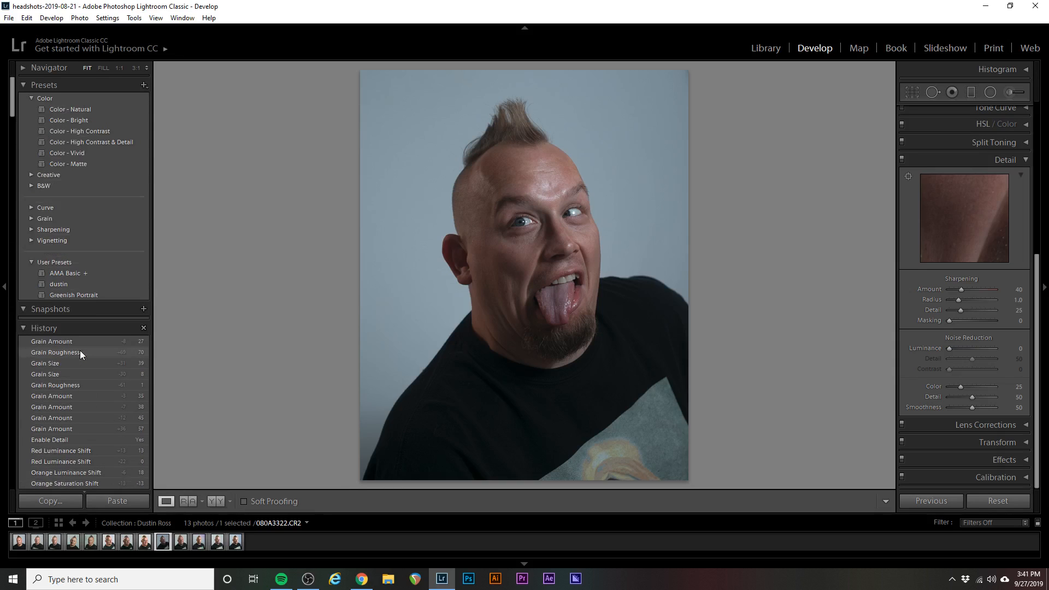
click(61, 346)
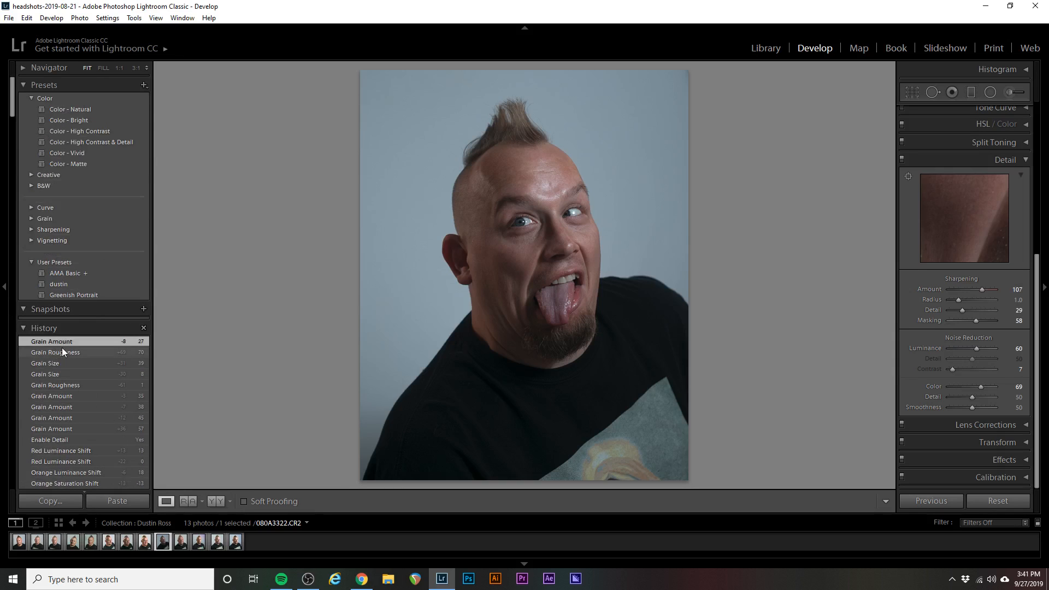